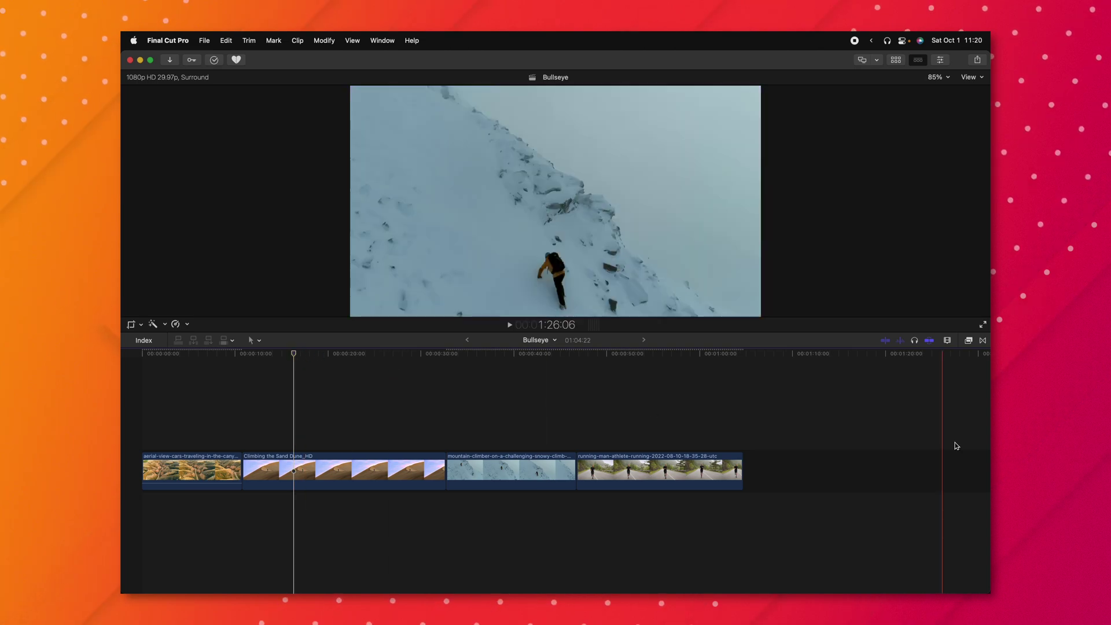
Show the Bullseye effects category with Solo, Picture in Picture, Side by Side and Split Screen
click(969, 341)
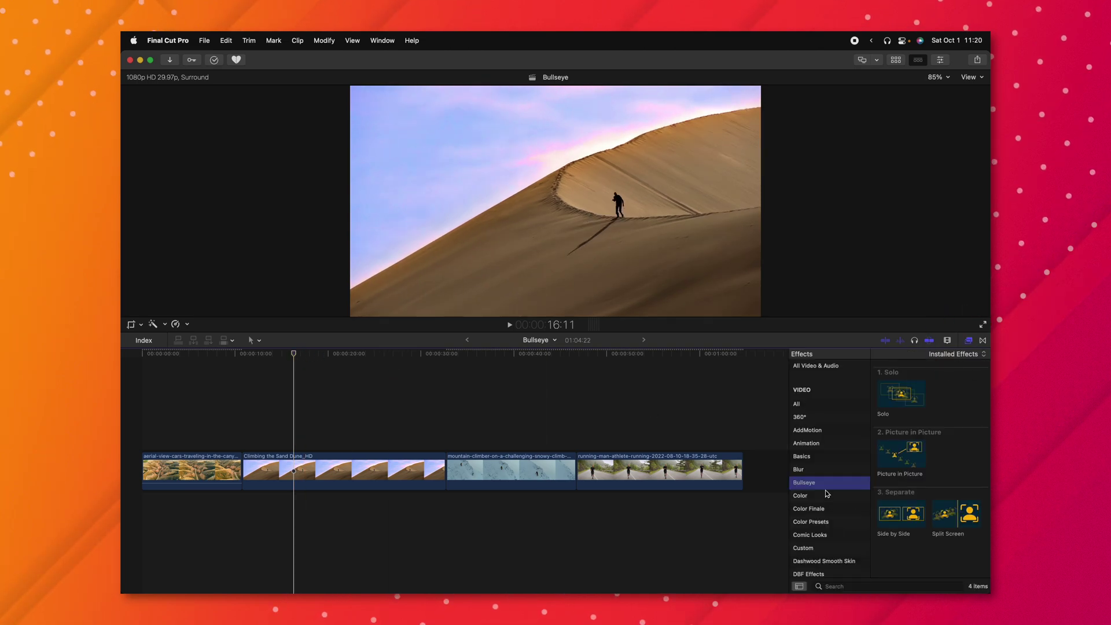
Add the Bullseye Solo title above the running-man clip and show its parameters in the Inspector
key(alt+super+1)
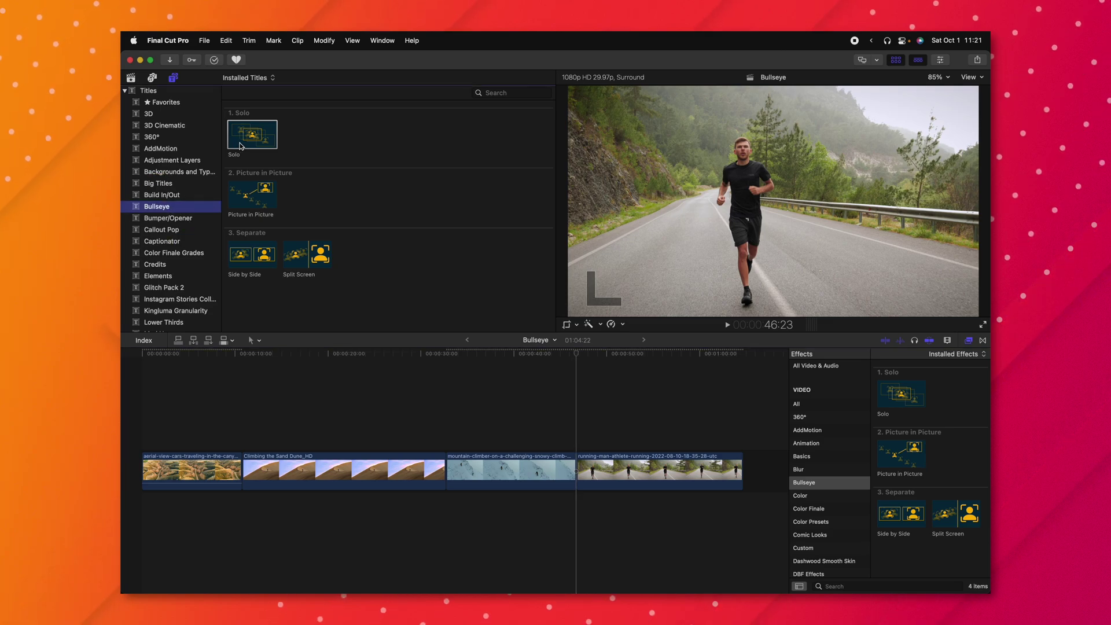
drag(241, 146, 602, 431)
click(945, 62)
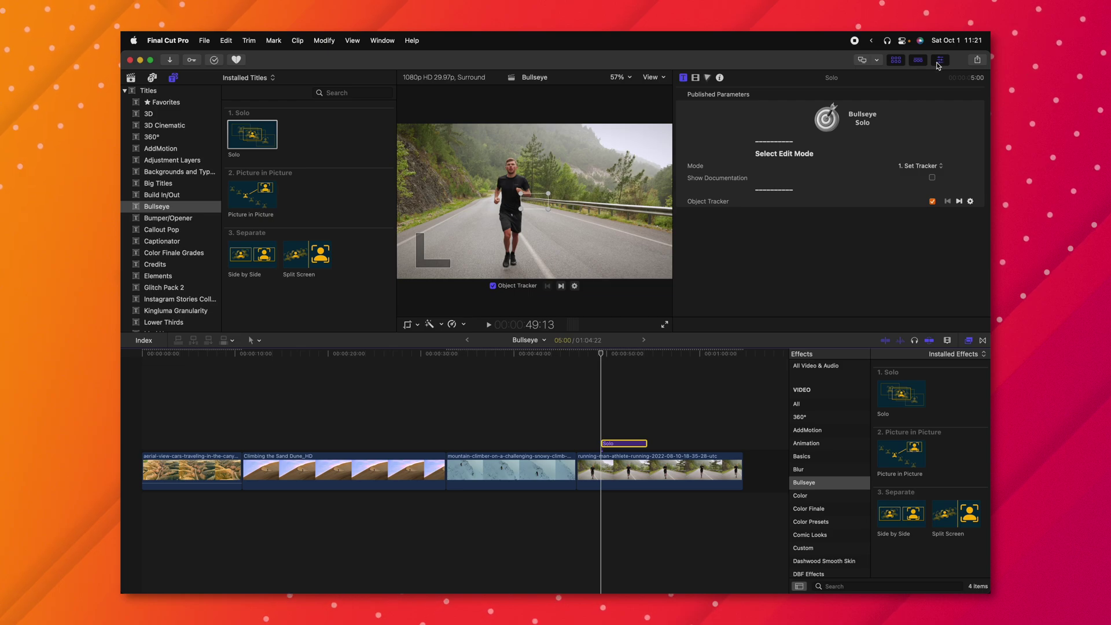
Enlarge the viewer and fit the object tracker box tightly around the runner's face
key(ctrl+super+1)
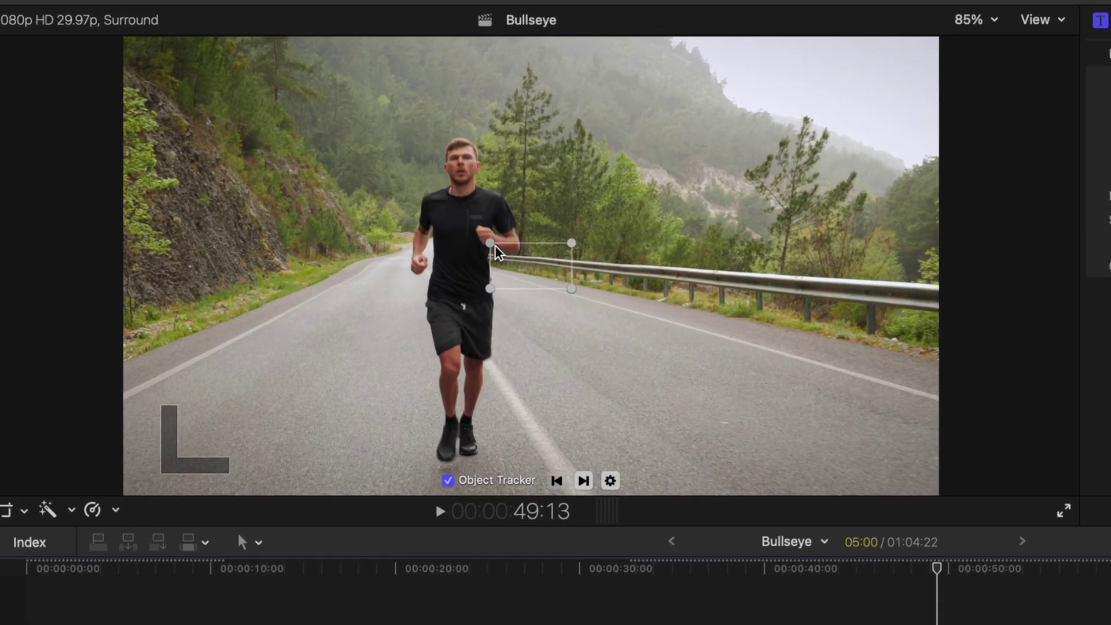
drag(556, 276, 483, 181)
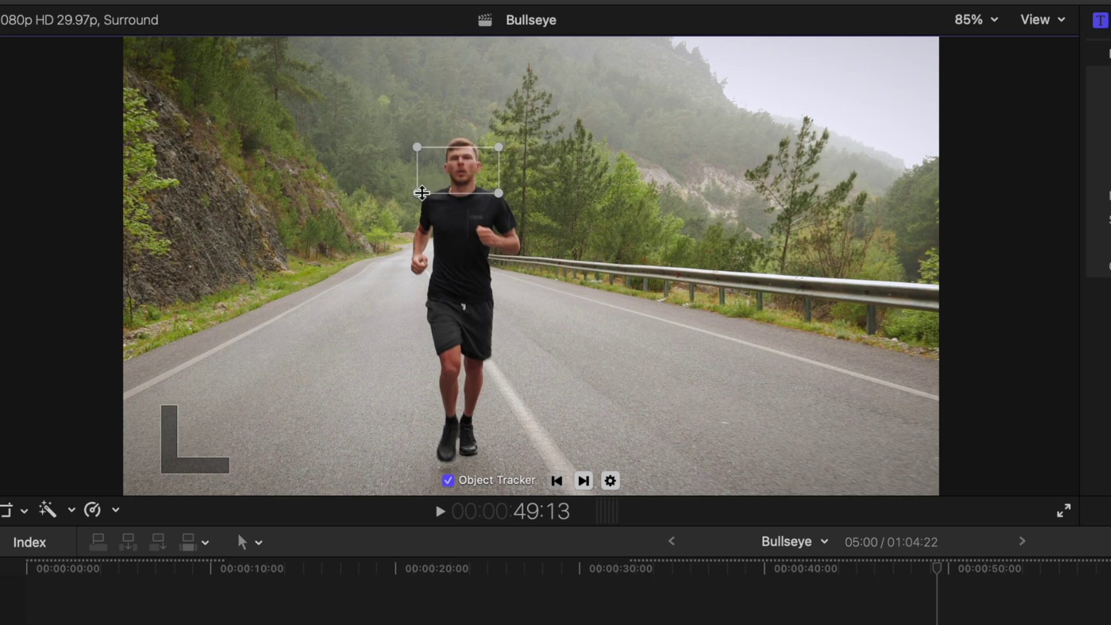
drag(419, 193, 446, 194)
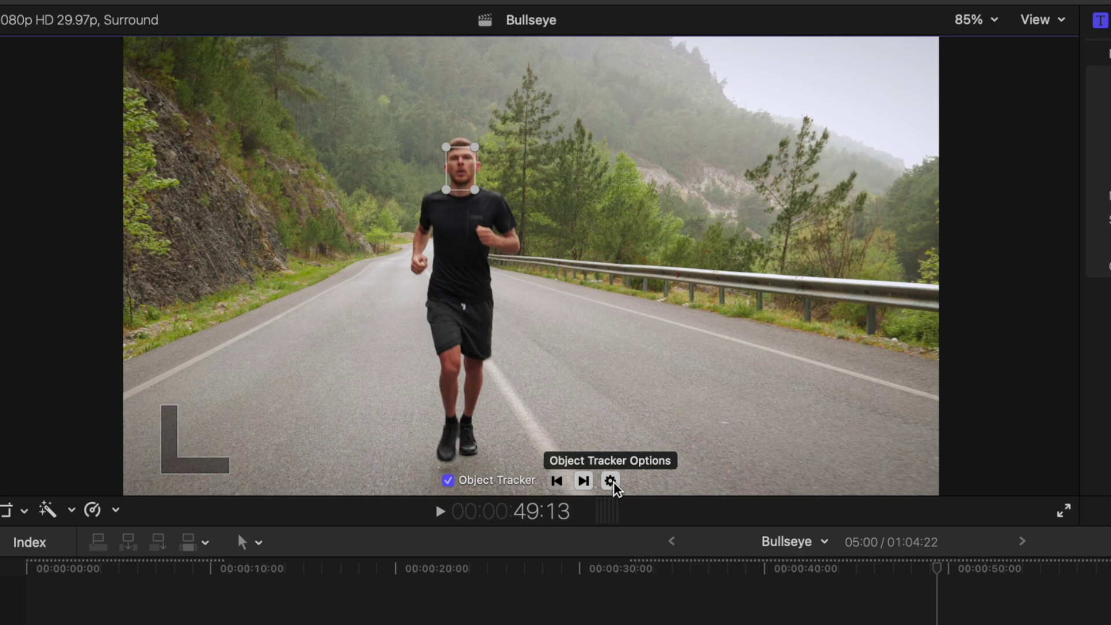
click(610, 481)
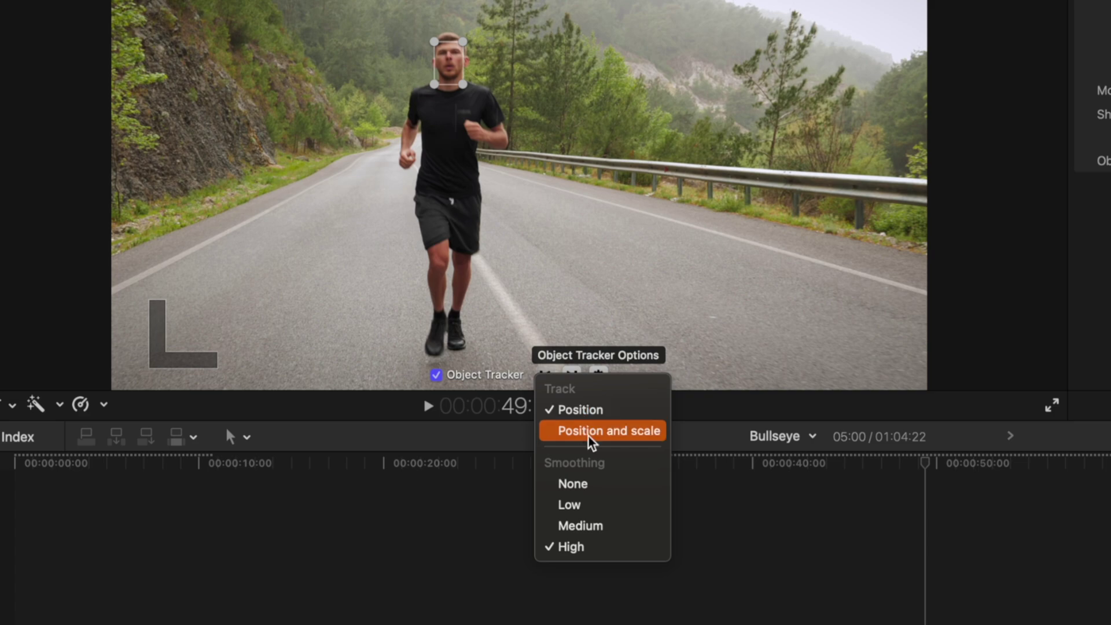
Track the runner's face forward using Position and scale with High smoothing
click(588, 437)
click(598, 375)
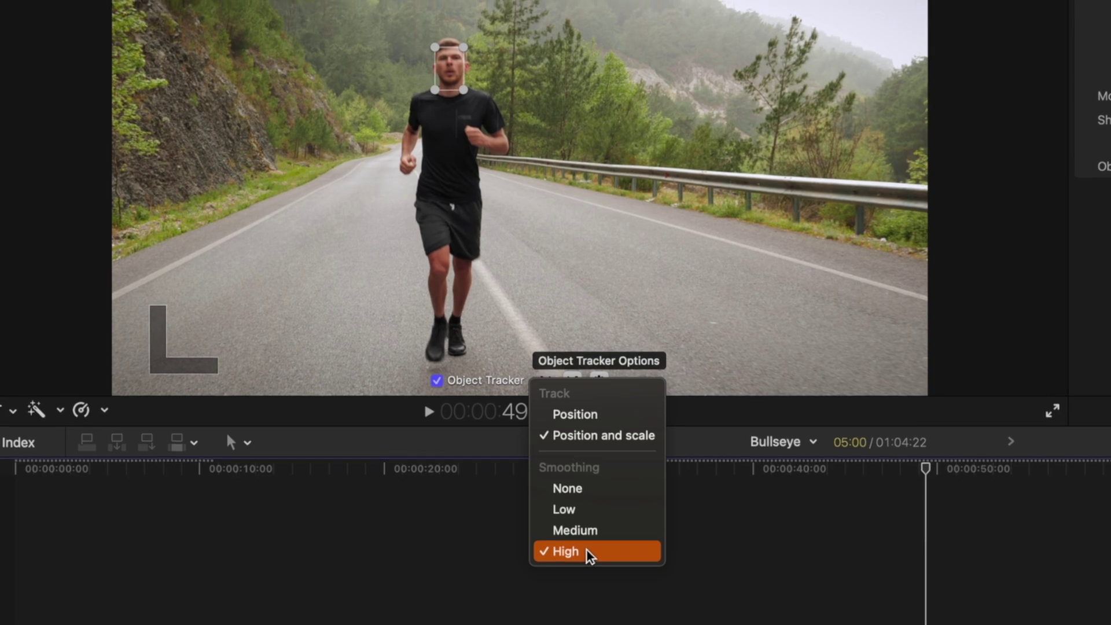
click(586, 546)
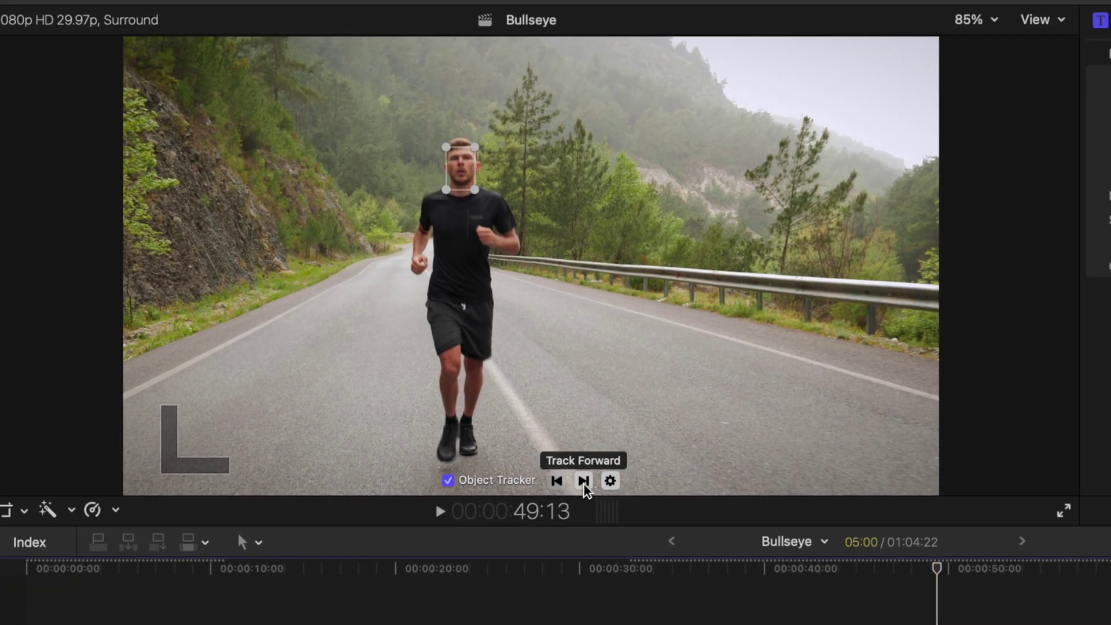
click(583, 481)
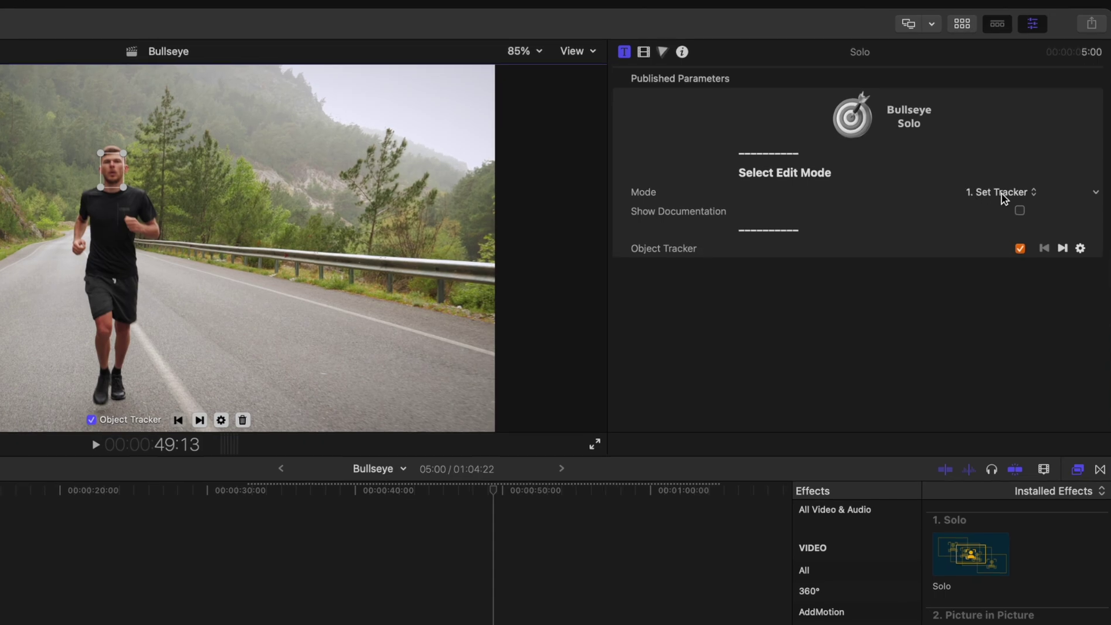
click(1004, 197)
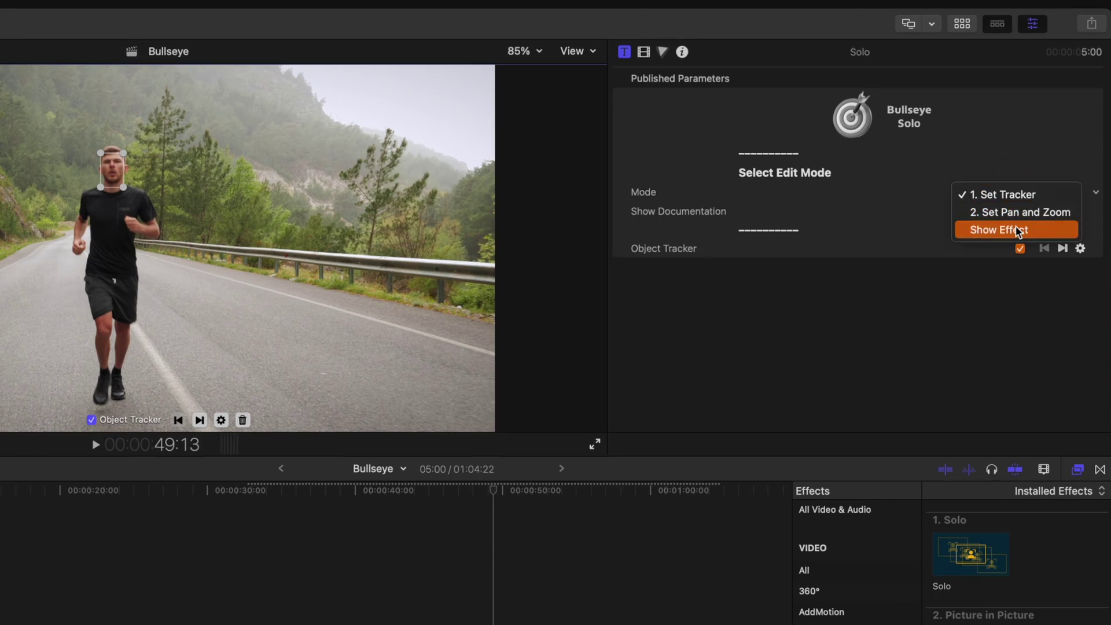
Switch to 2. Set Pan and Zoom, centre the zoom on the runner's face, and set Scale to 3.0
click(1017, 213)
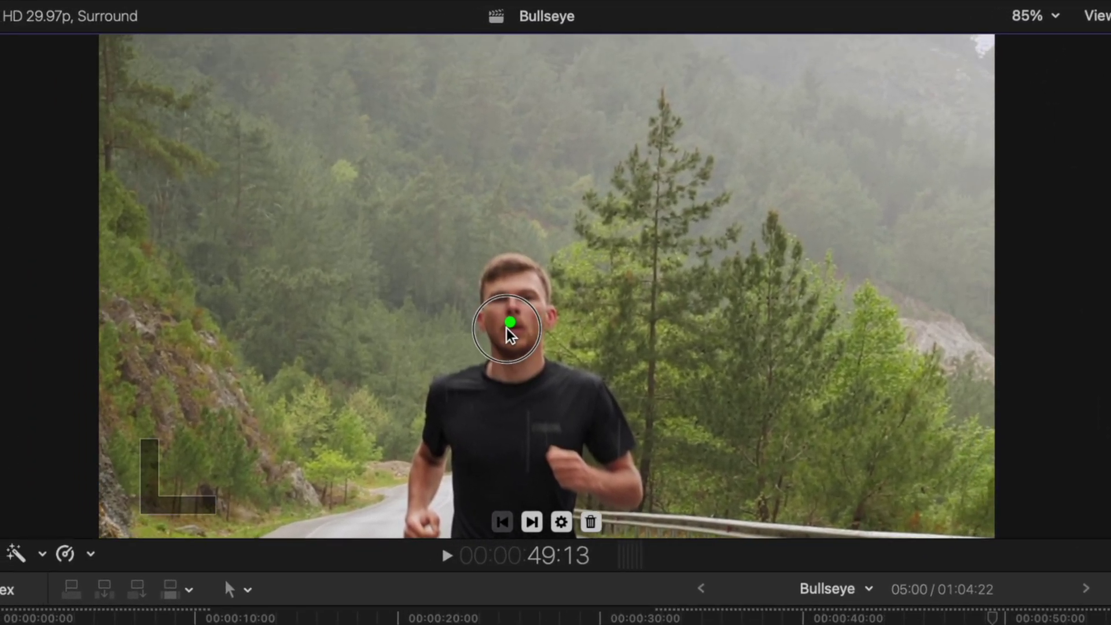
drag(509, 335, 387, 227)
mouse_move(994, 615)
mouse_down()
mouse_move(1070, 615)
mouse_move(992, 616)
mouse_up()
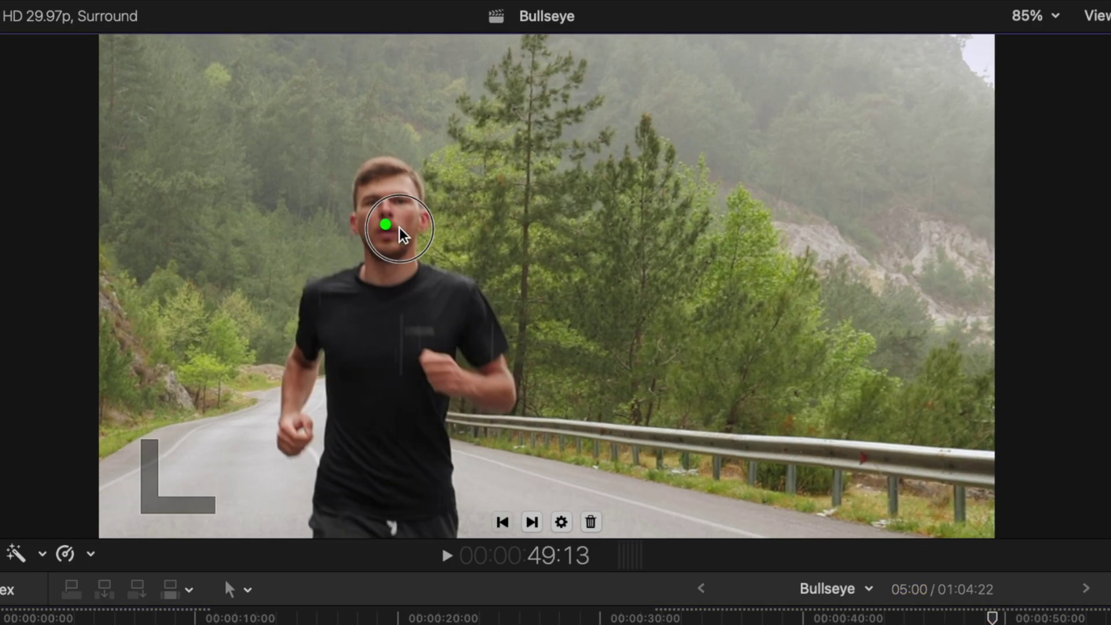
drag(384, 230, 547, 209)
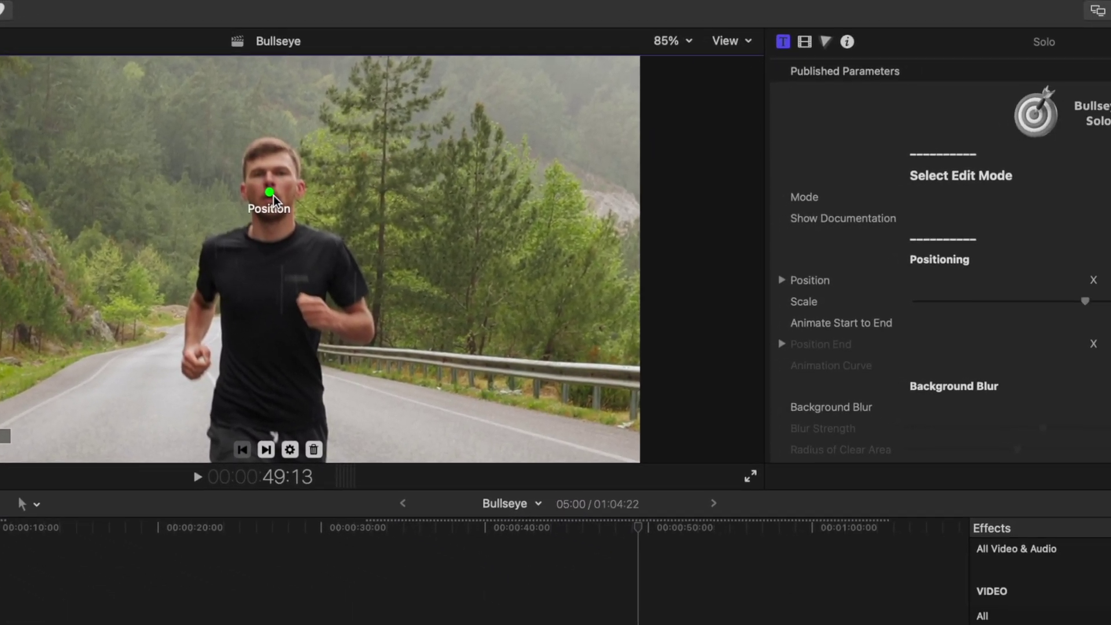
scroll(923, 211, down, 4)
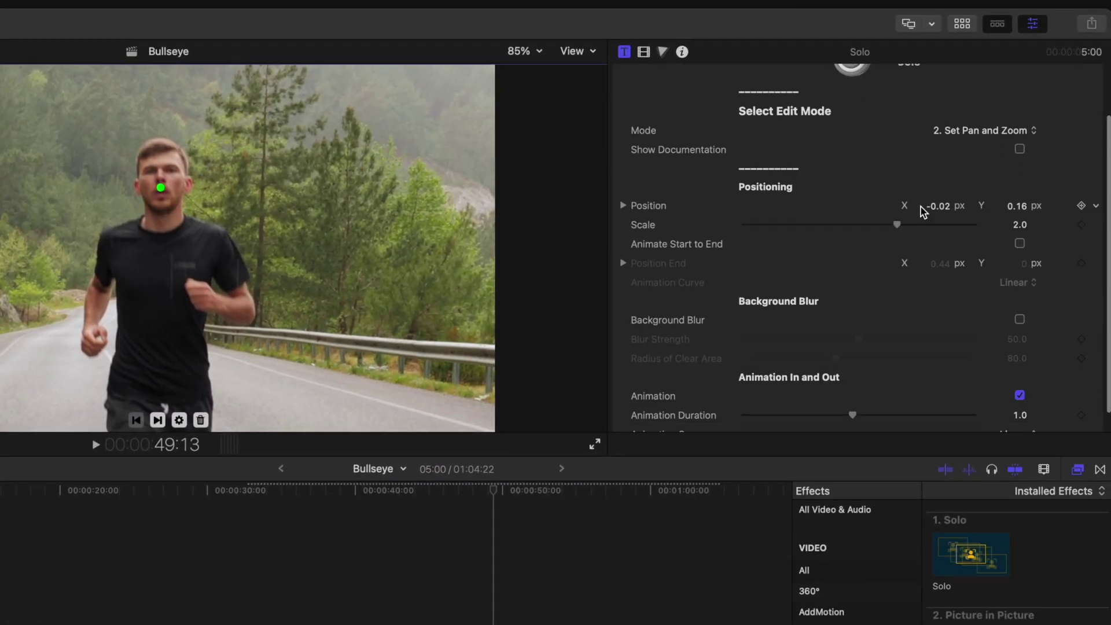
drag(897, 214, 972, 228)
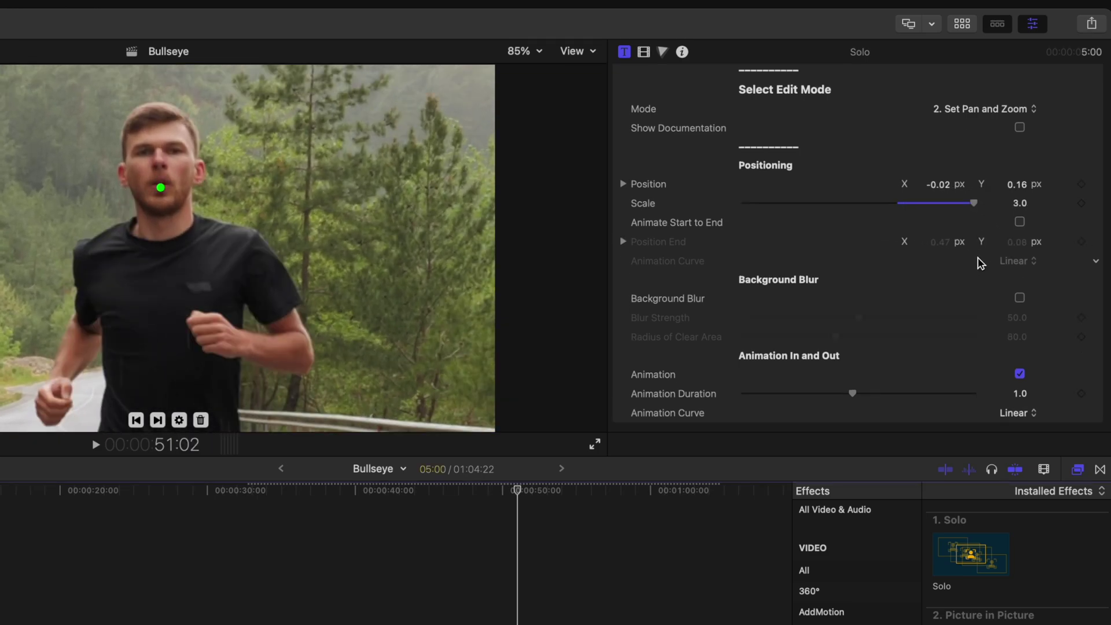
Leave Background Blur off and set the Animation Curve to Exponential In-Out
click(1019, 299)
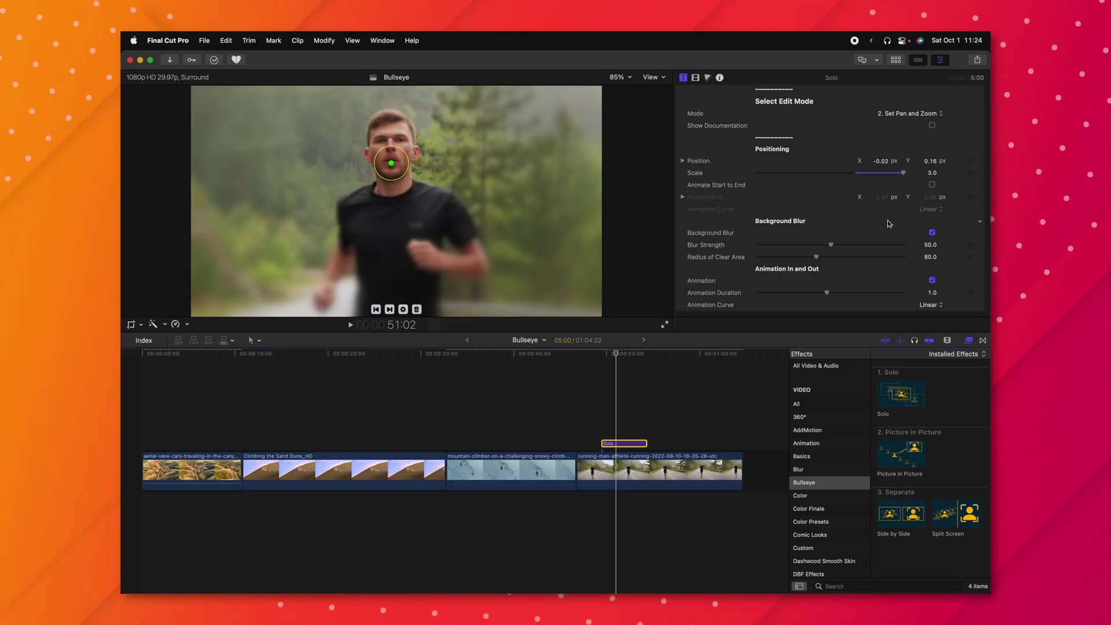
click(932, 232)
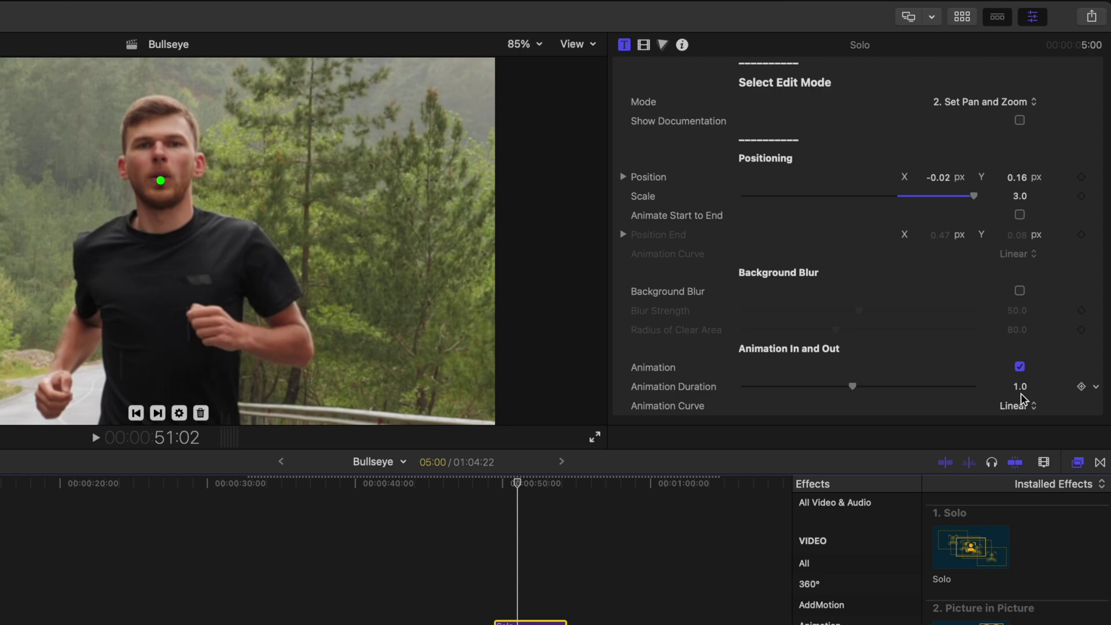
click(1018, 411)
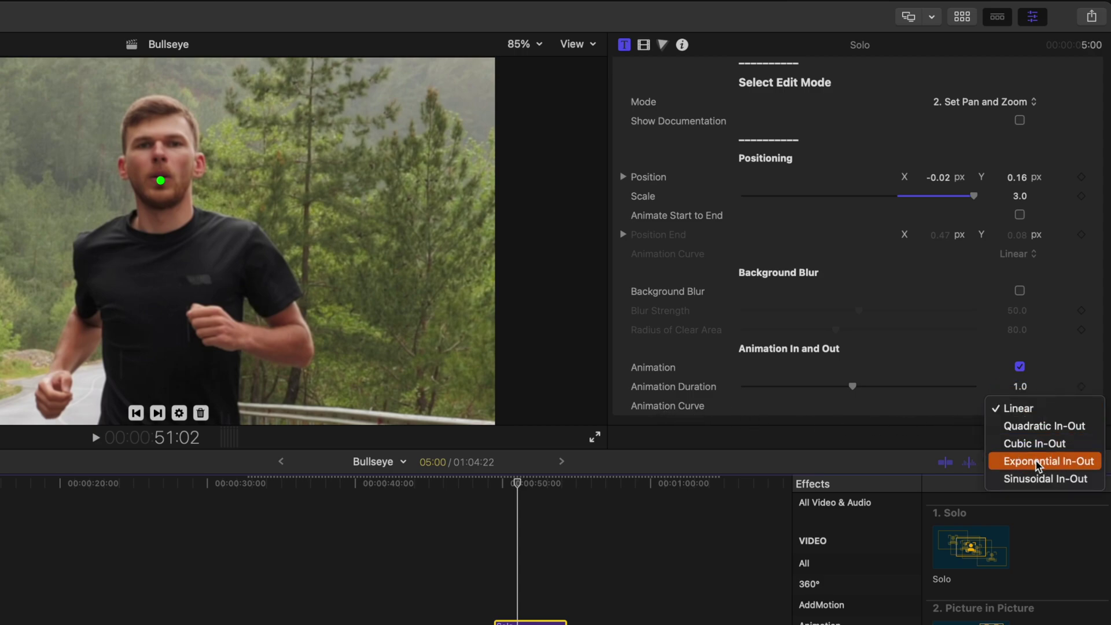
click(1035, 461)
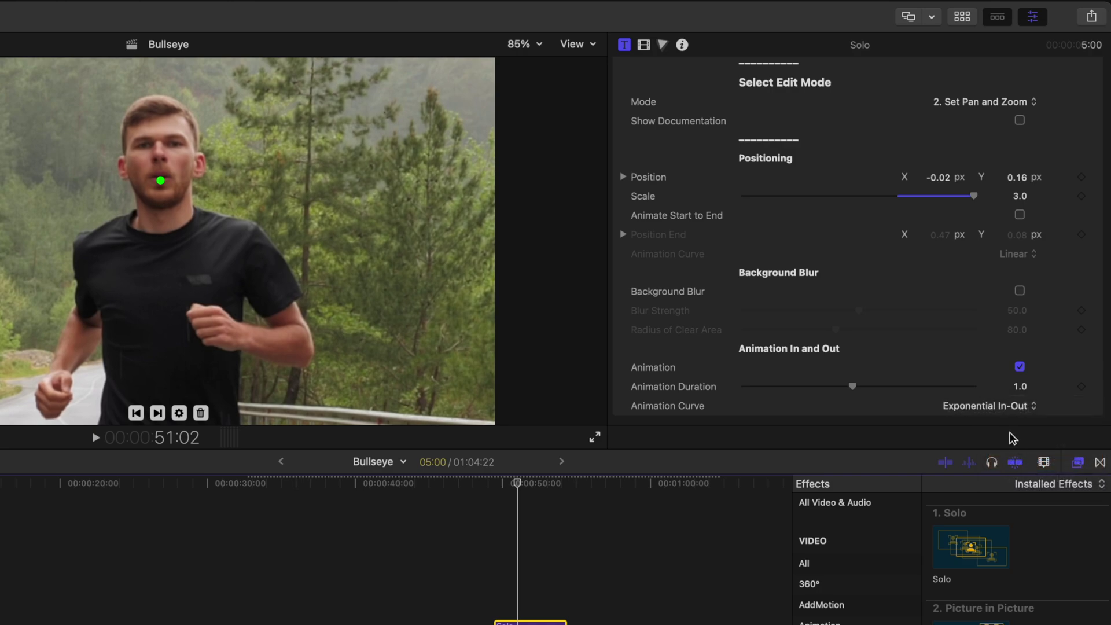
scroll(959, 355, up, 3)
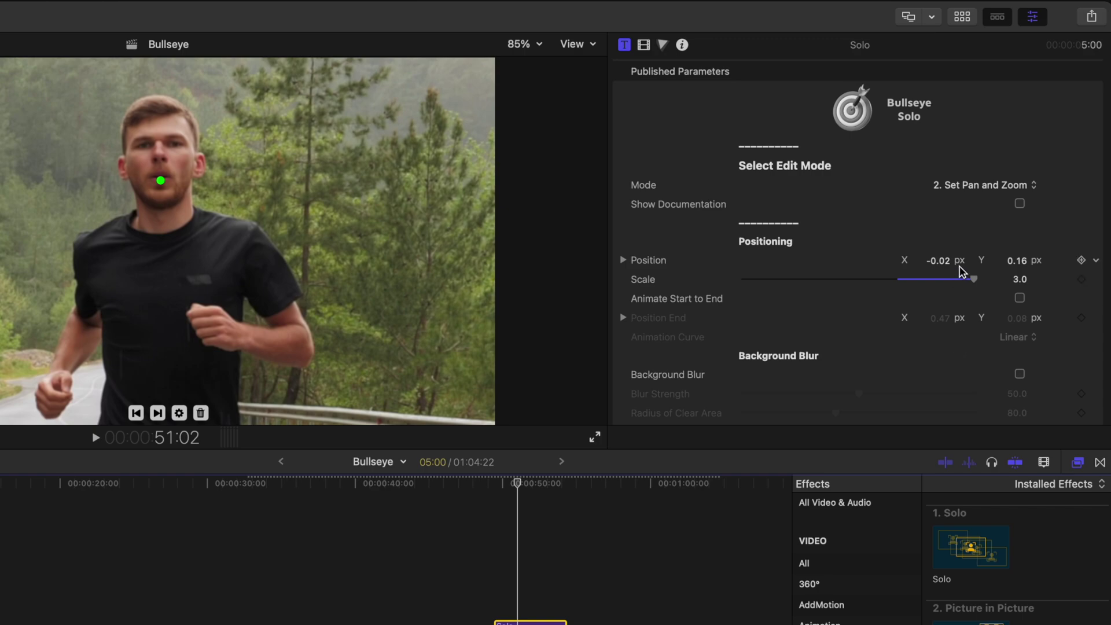
click(956, 196)
Set the Solo effect's Mode to Show Effect
click(960, 203)
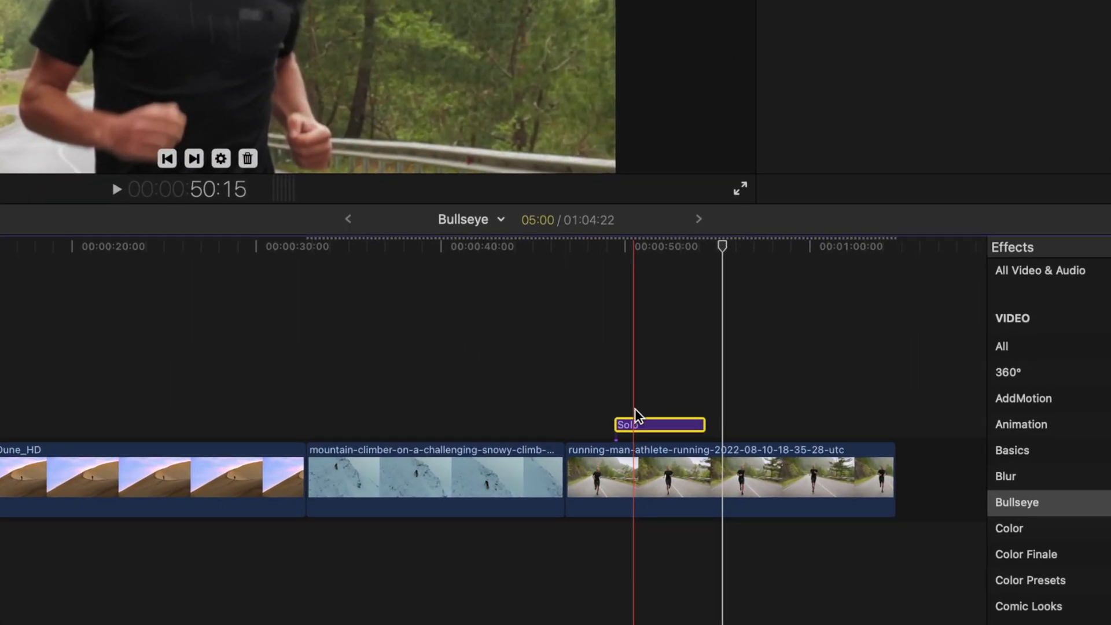
Move the Solo clip about four seconds later and reposition its tracker box over the runner's face
drag(645, 426, 730, 429)
drag(722, 246, 701, 246)
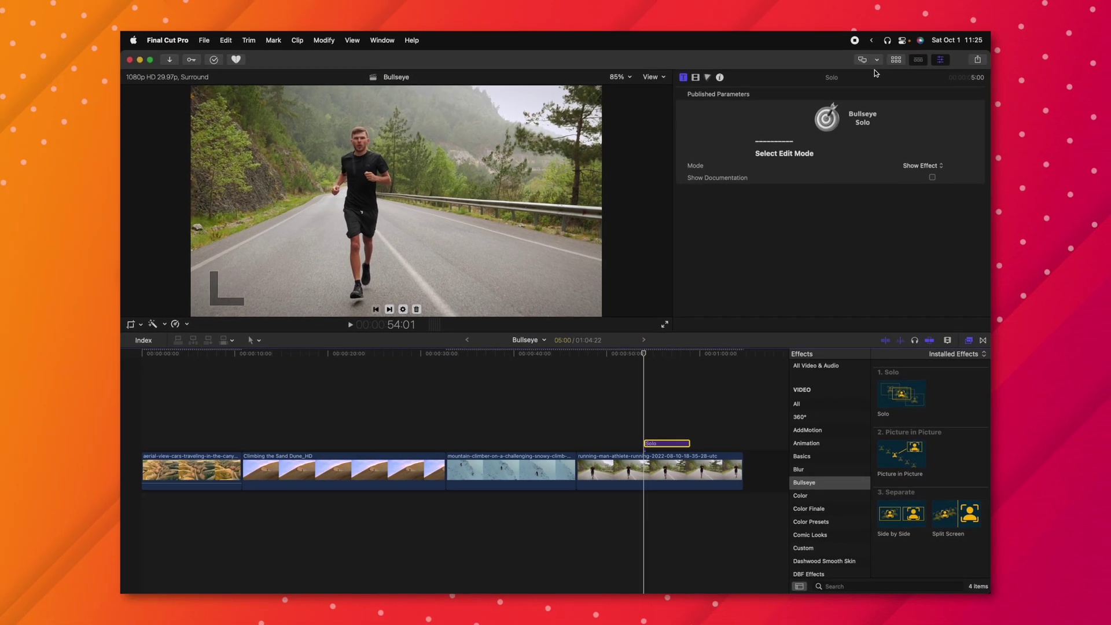
click(921, 165)
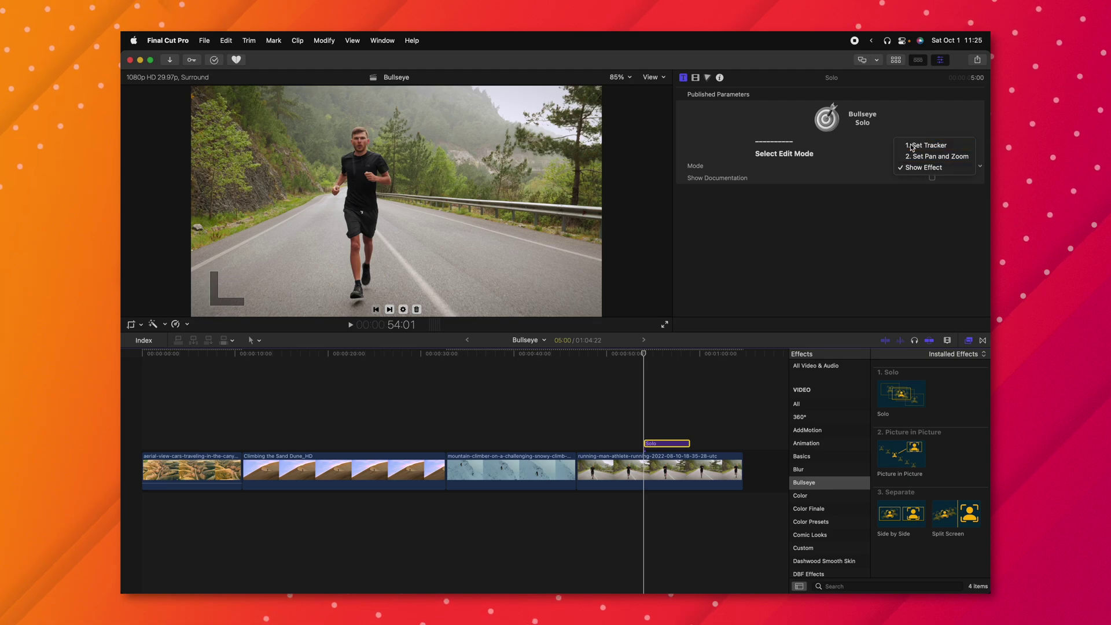
click(920, 146)
drag(362, 149, 361, 137)
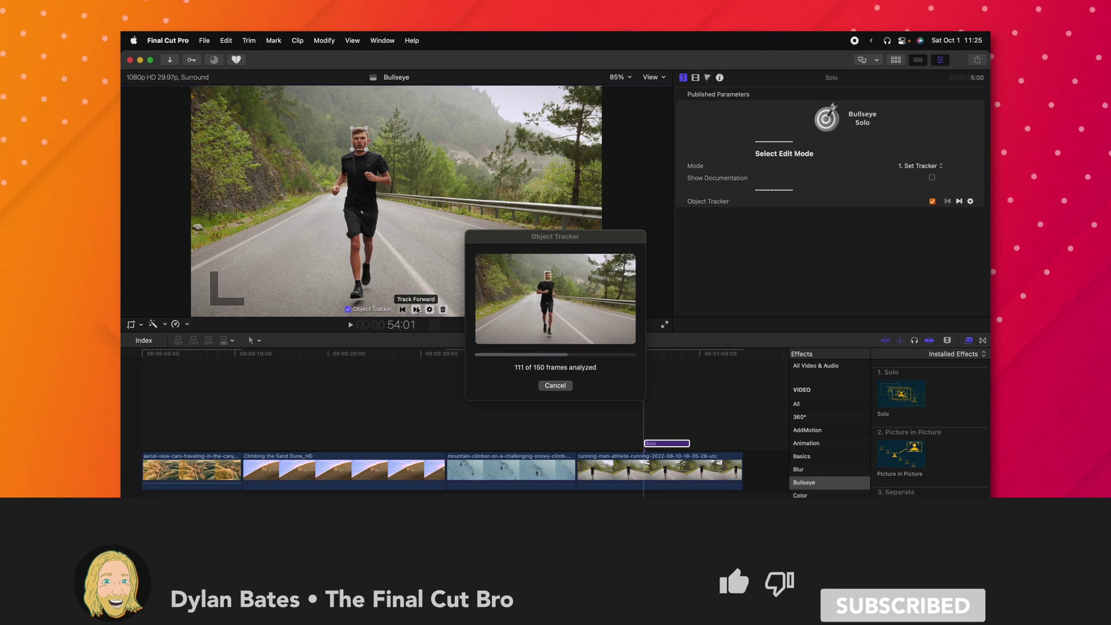
Return the Solo effect to Show Effect mode and play the clip to preview the zoom
click(916, 166)
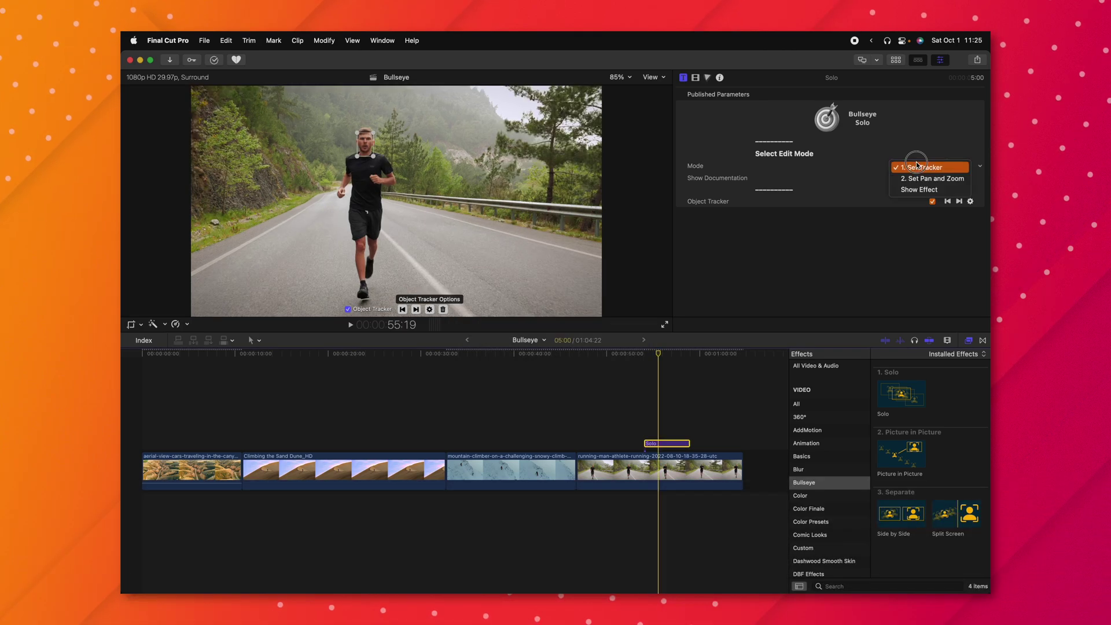
click(914, 191)
click(637, 381)
key(space)
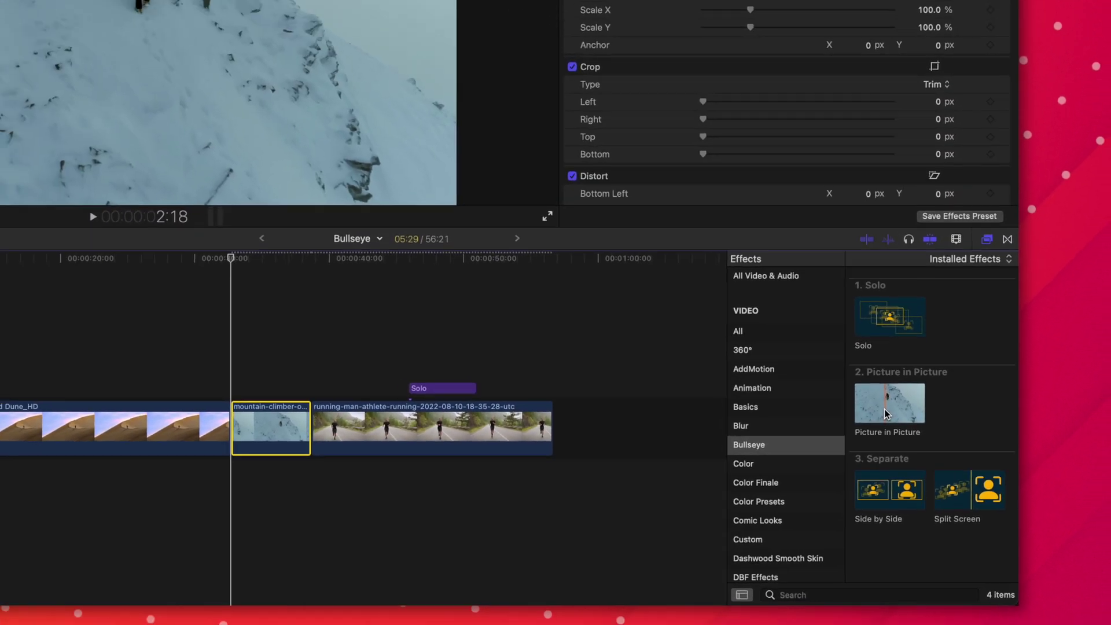
Apply Picture in Picture to the mountain-climber clip and track the climber forward
drag(851, 261, 0, 298)
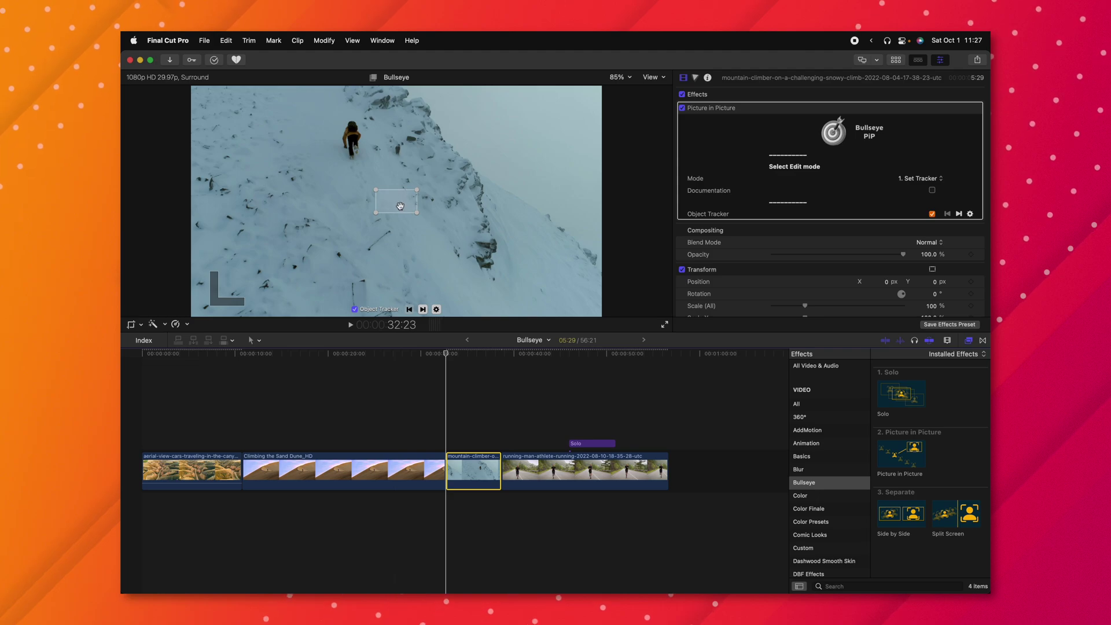
drag(400, 206, 346, 152)
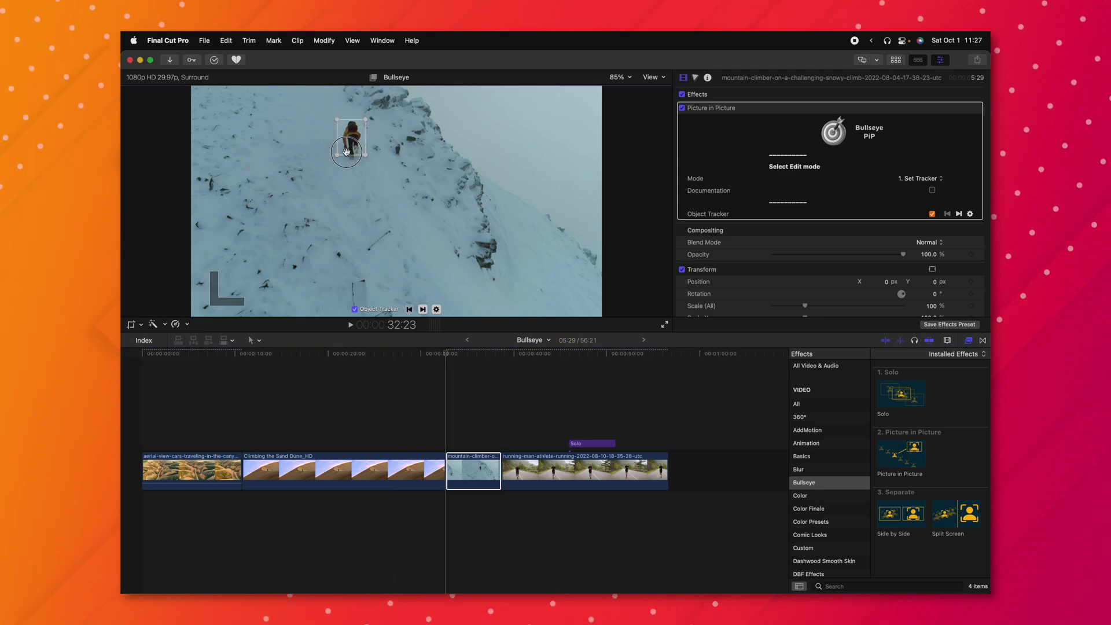
click(416, 309)
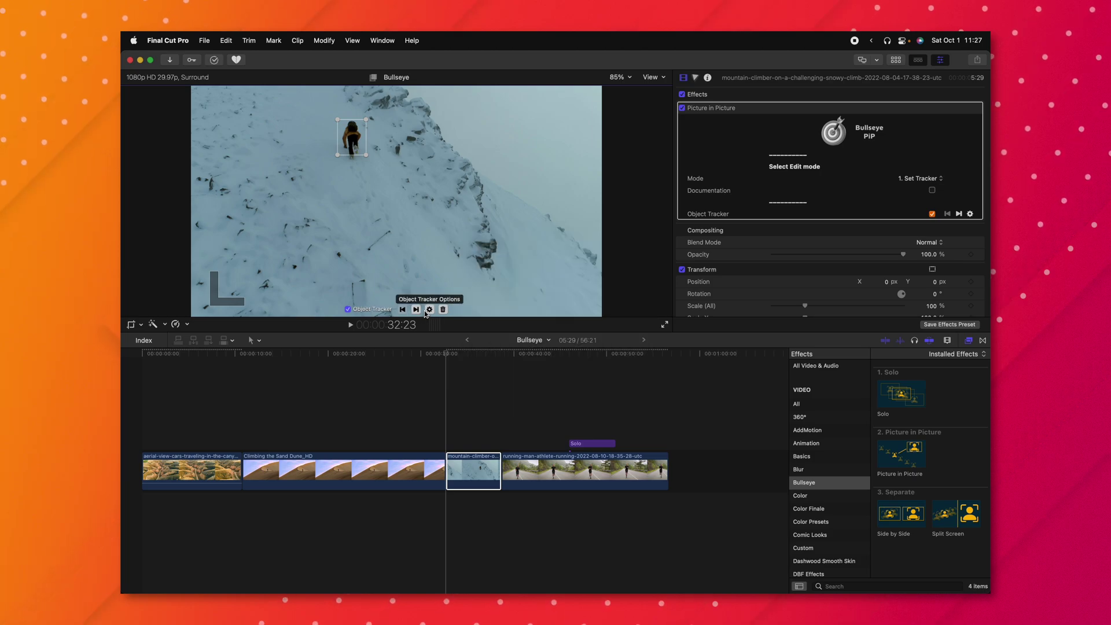
click(917, 180)
Switch Picture in Picture to 2. Set Pan and Zoom and raise Scale from 2.0 to 2.73
click(932, 191)
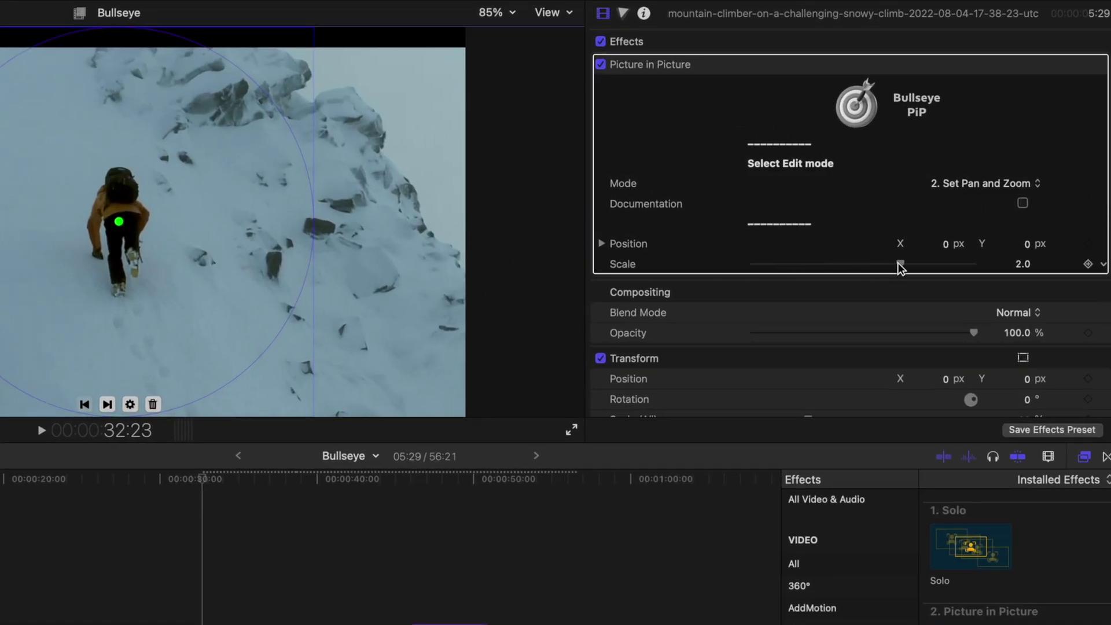
drag(900, 265, 956, 277)
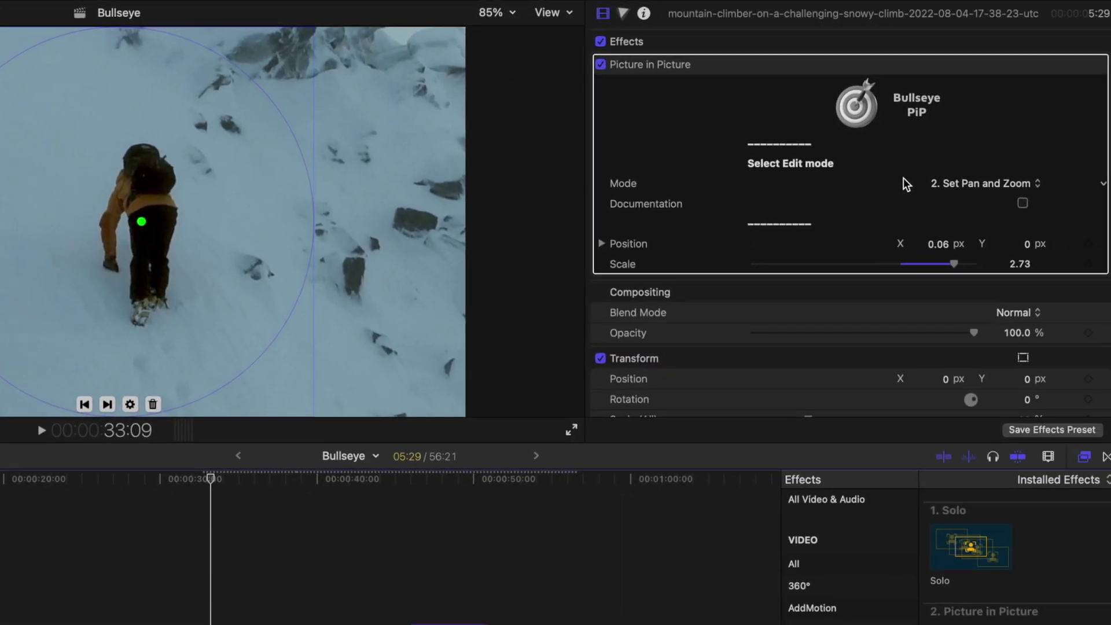
click(930, 184)
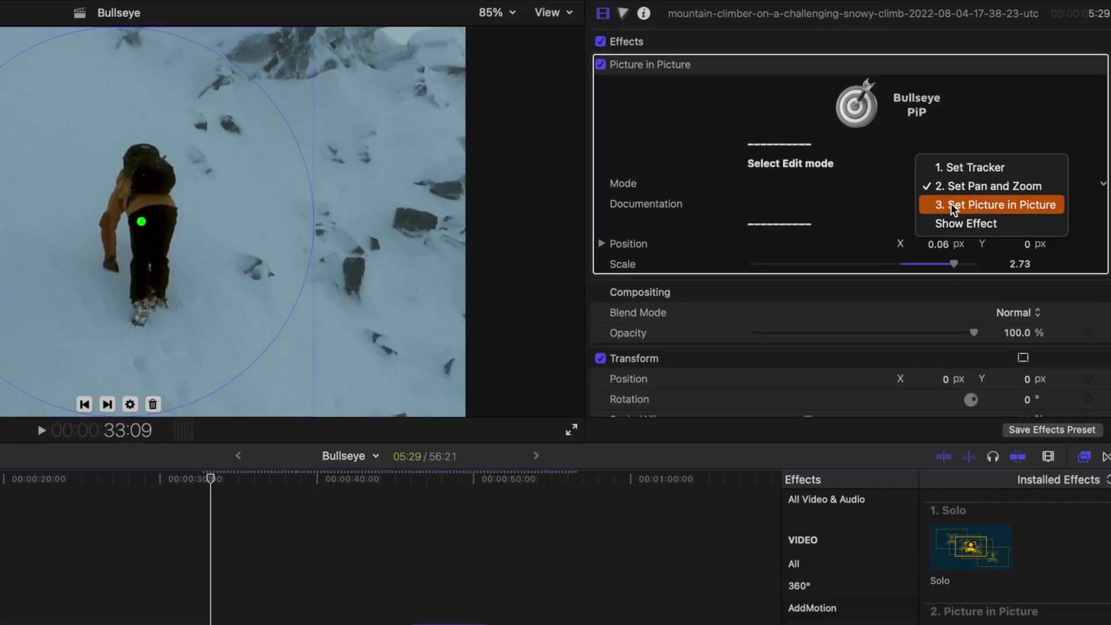
Switch Mode to Picture in Picture, move the inset to the upper right and scale it to 0.46
click(954, 206)
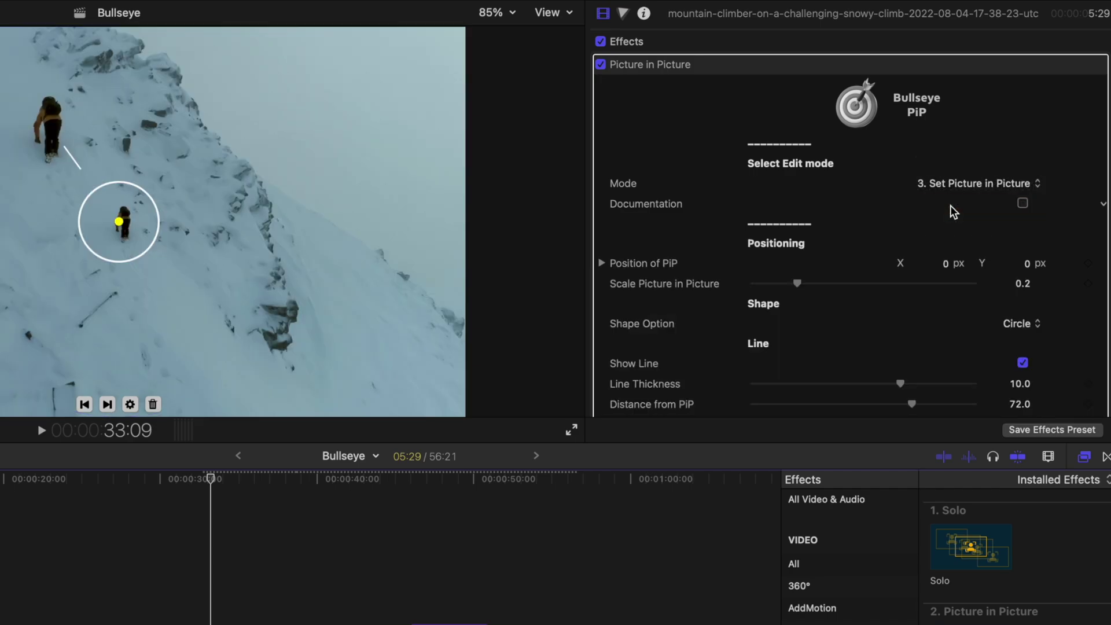
drag(119, 194, 405, 87)
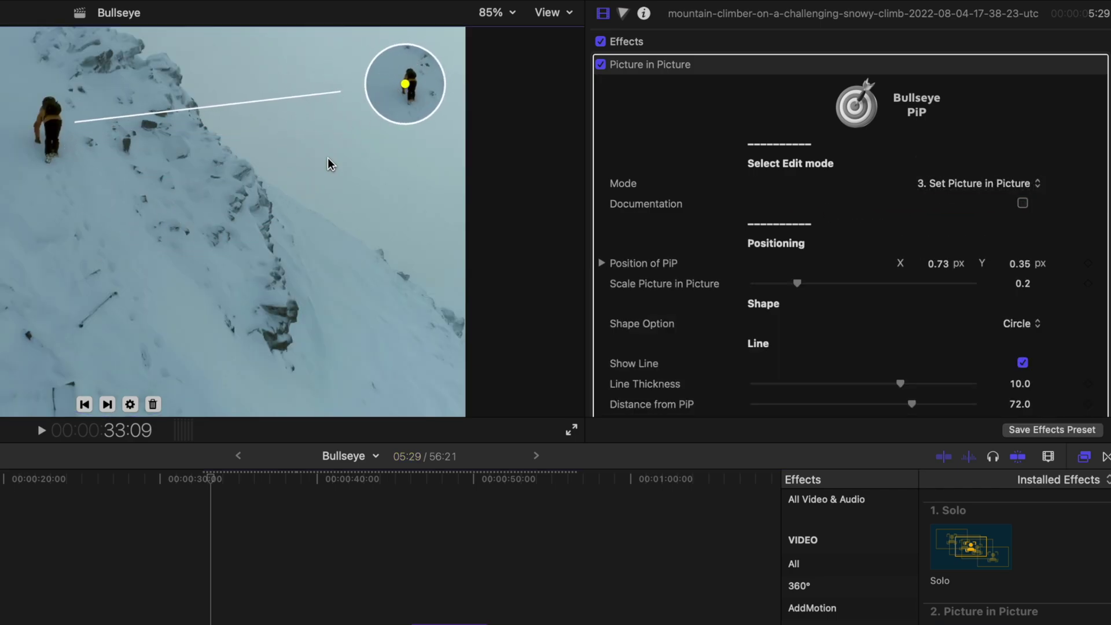
scroll(812, 280, down, 1)
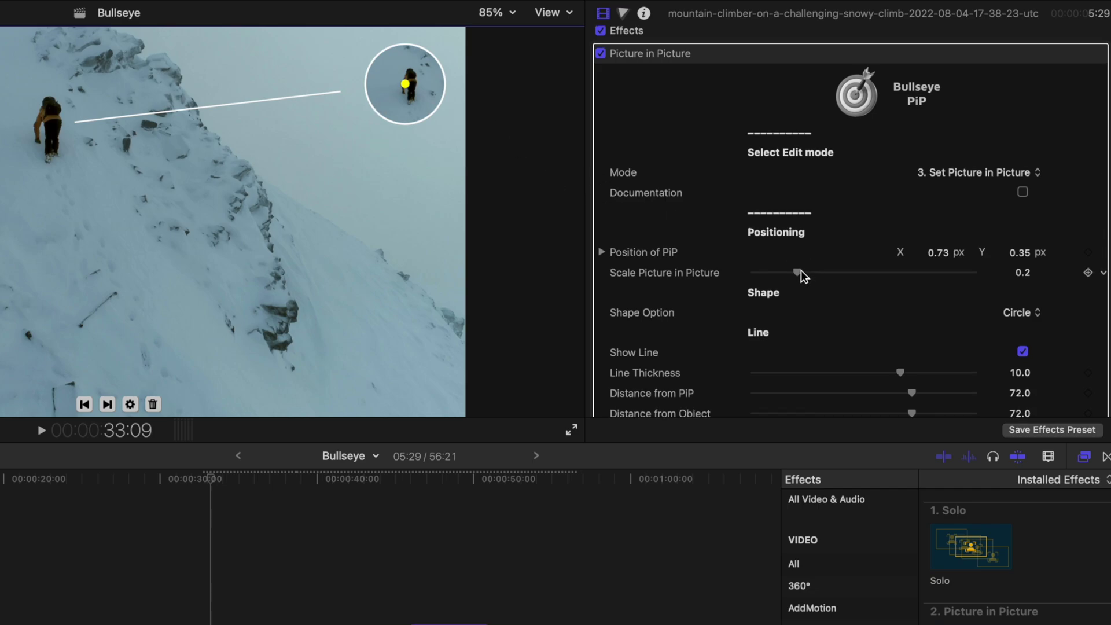
drag(798, 273, 854, 272)
drag(402, 94, 349, 132)
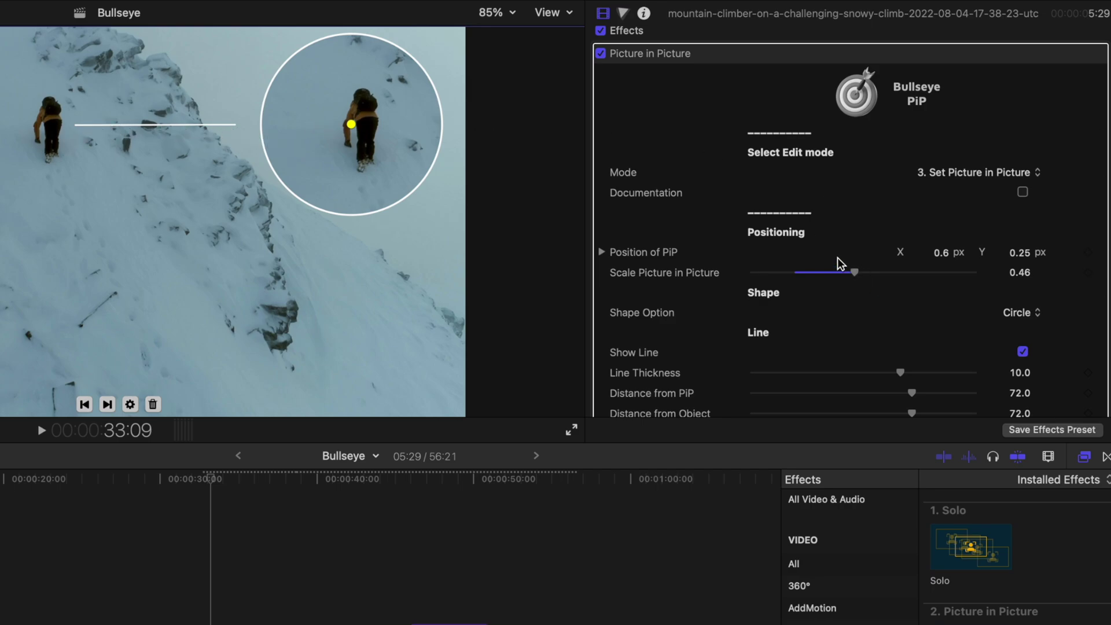
drag(815, 274, 858, 284)
Set the inset shape to Square with the connector line shown at thickness 15
scroll(858, 323, down, 3)
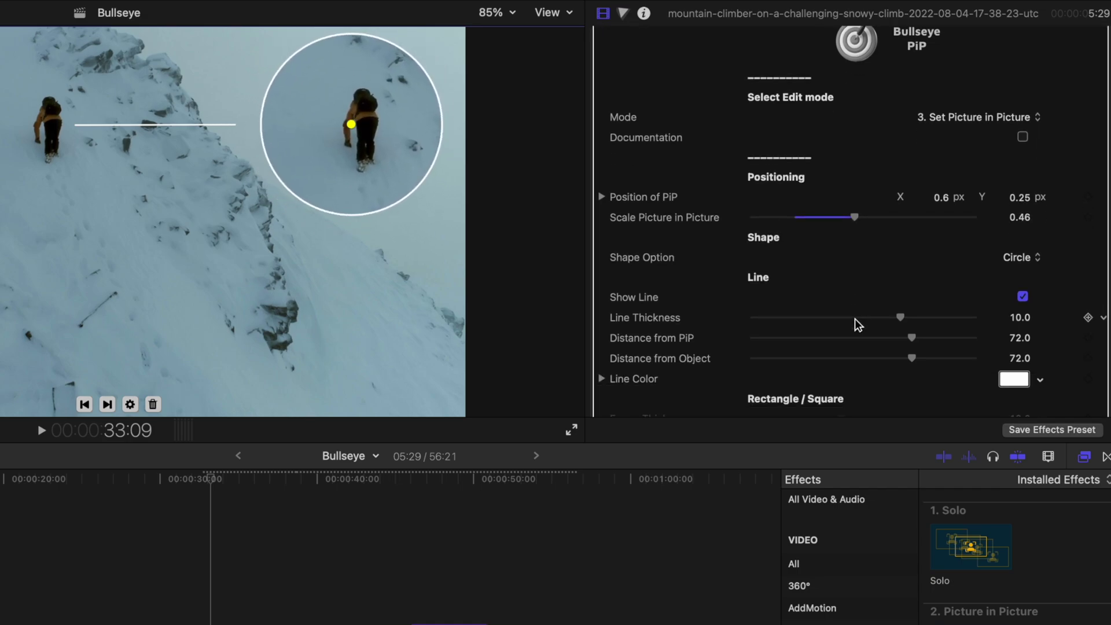
scroll(828, 274, down, 1)
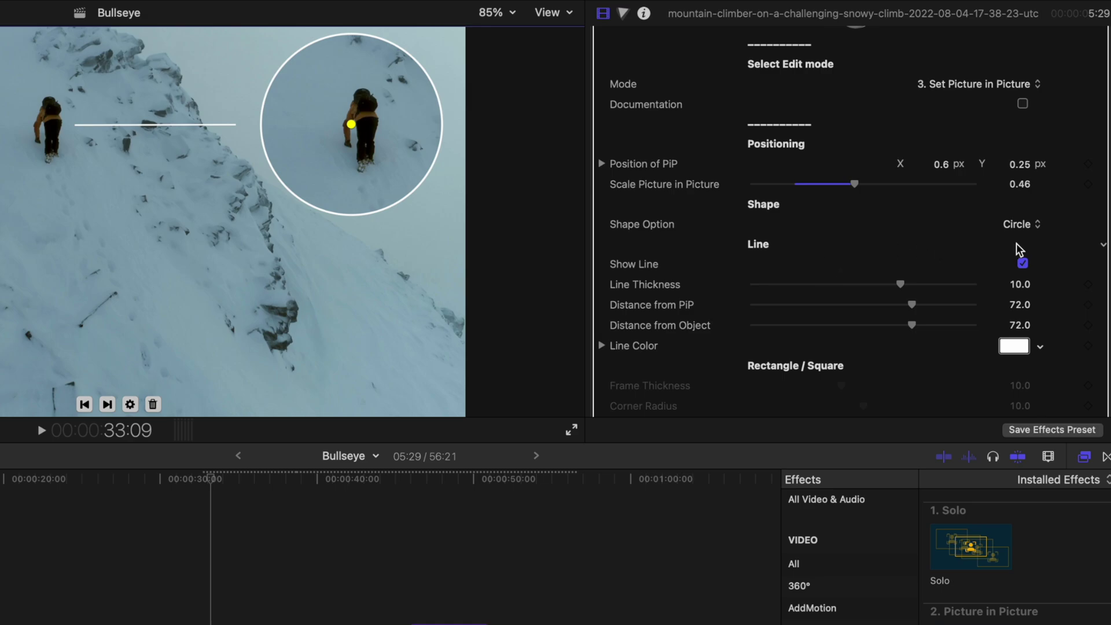
click(1021, 227)
scroll(1039, 250, down, 2)
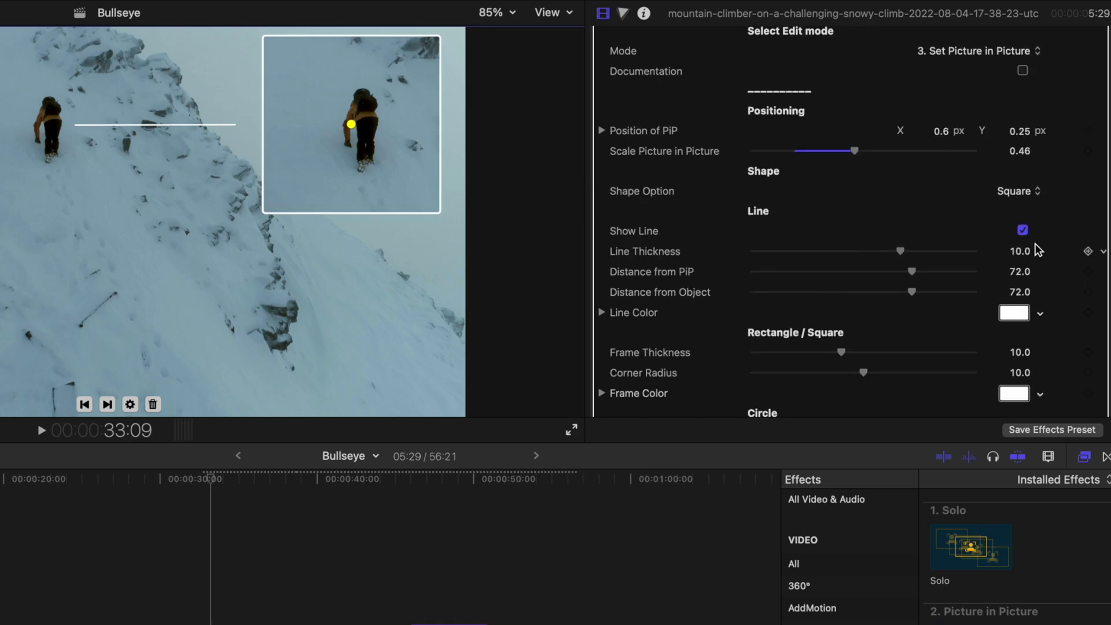
click(1023, 231)
click(1022, 231)
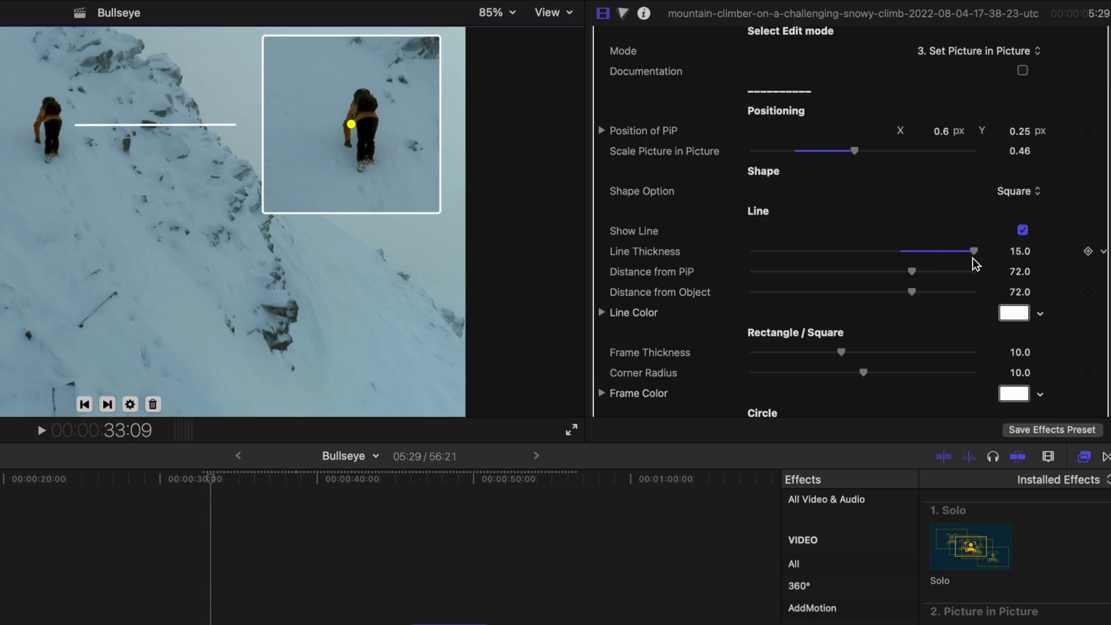
Add a drop shadow to the square inset
scroll(932, 275, down, 10)
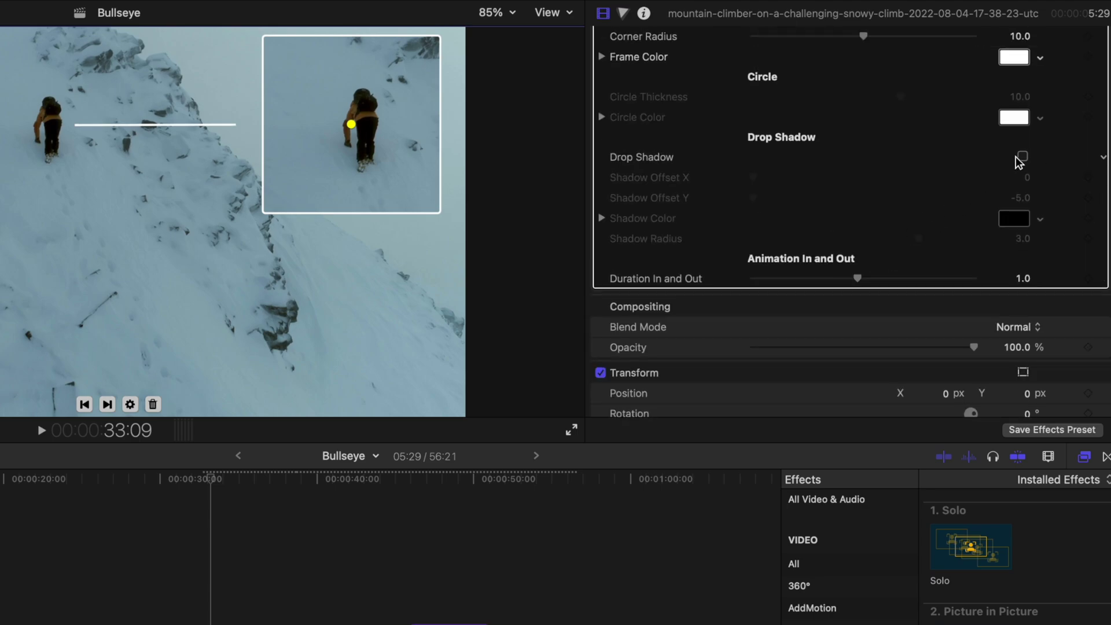
click(1022, 157)
scroll(925, 221, down, 1)
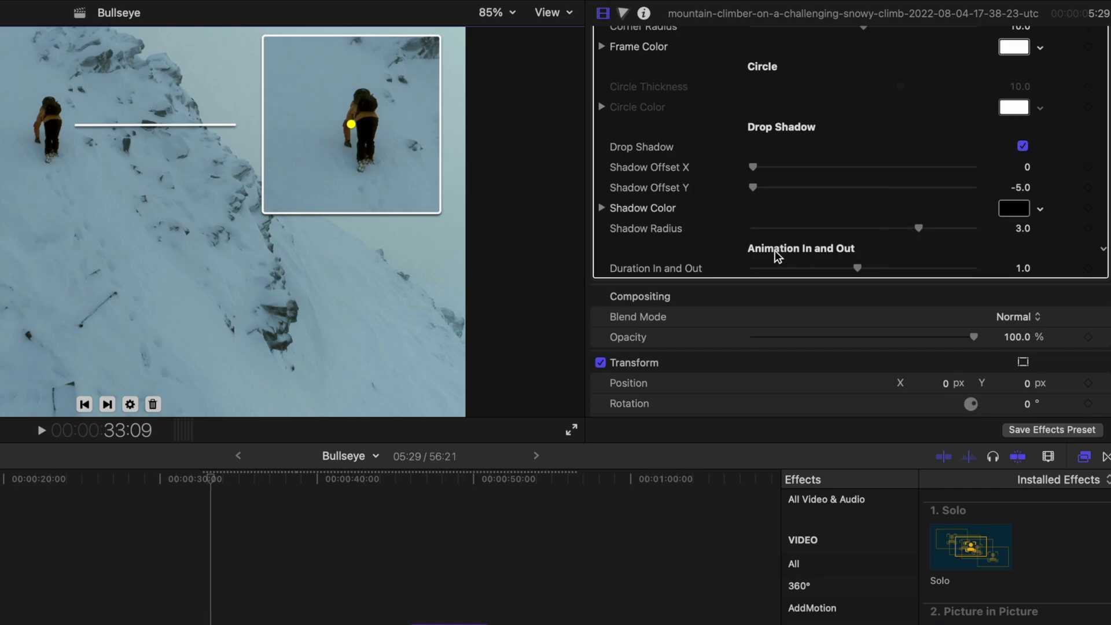
scroll(784, 258, up, 10)
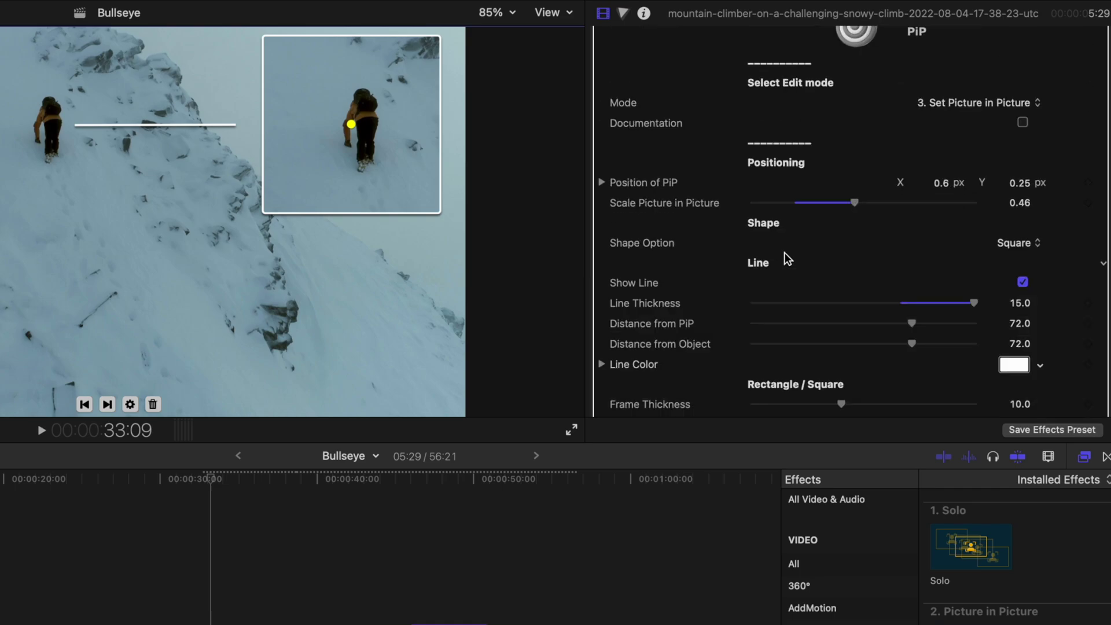
click(964, 101)
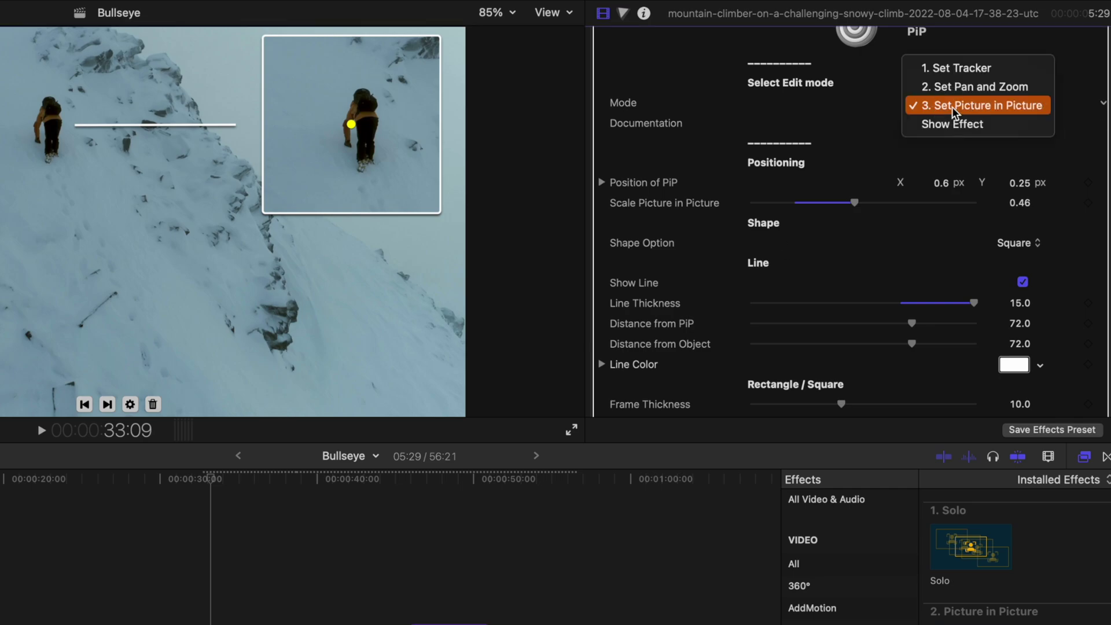
Switch Mode to Show Effect and play the clip to preview the inset
click(955, 122)
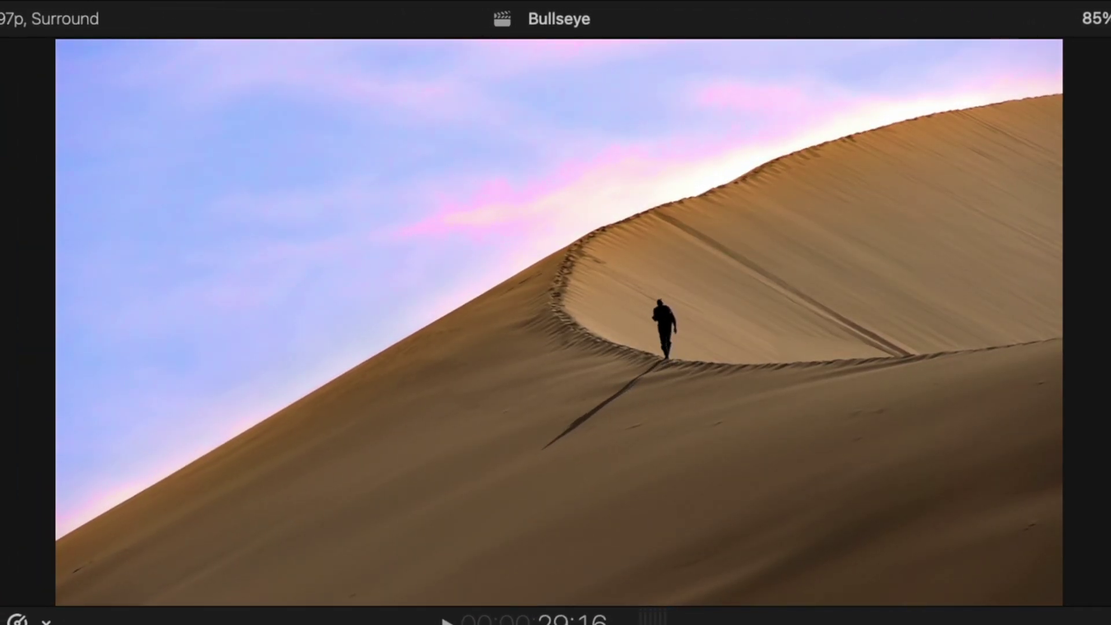
key(space)
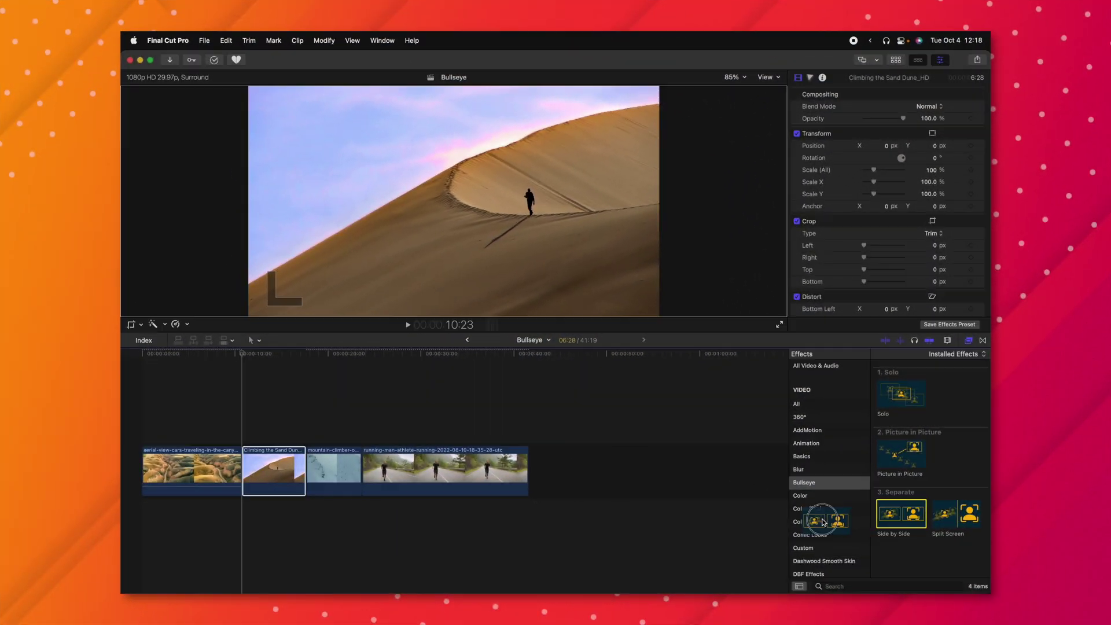
Track the dune climber forward and set the Pan and Zoom scale to 4.43
drag(460, 207, 533, 203)
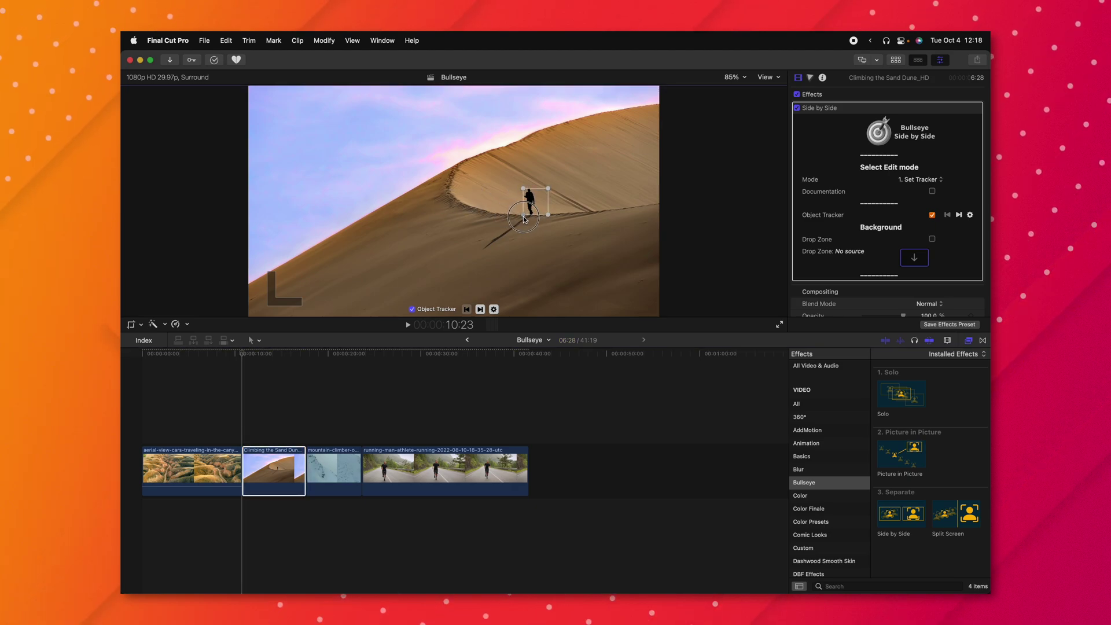
click(473, 309)
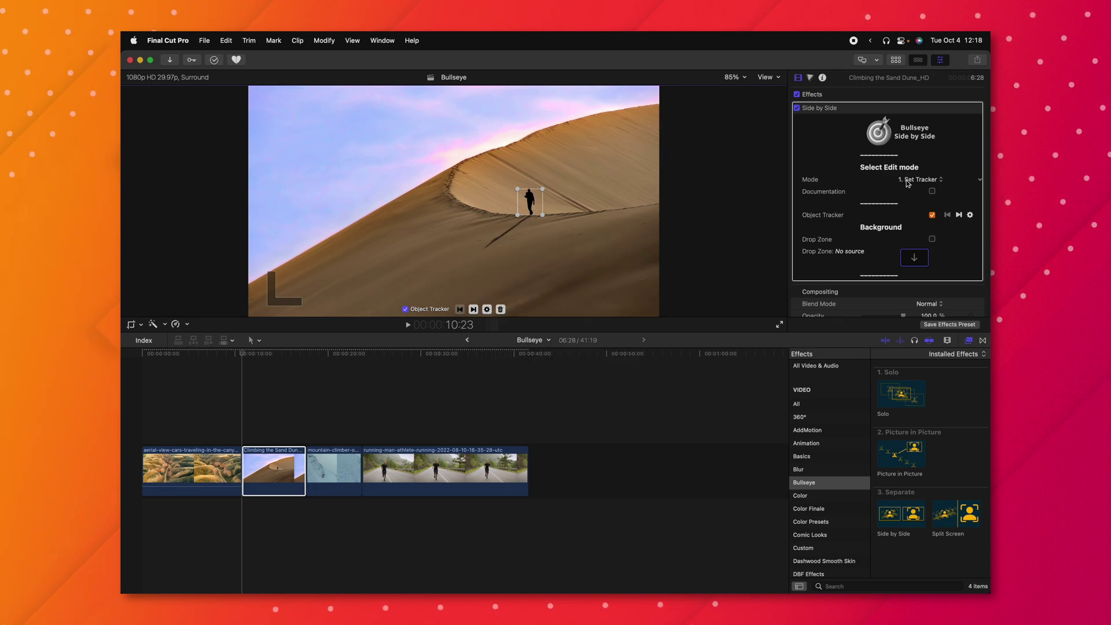
click(907, 180)
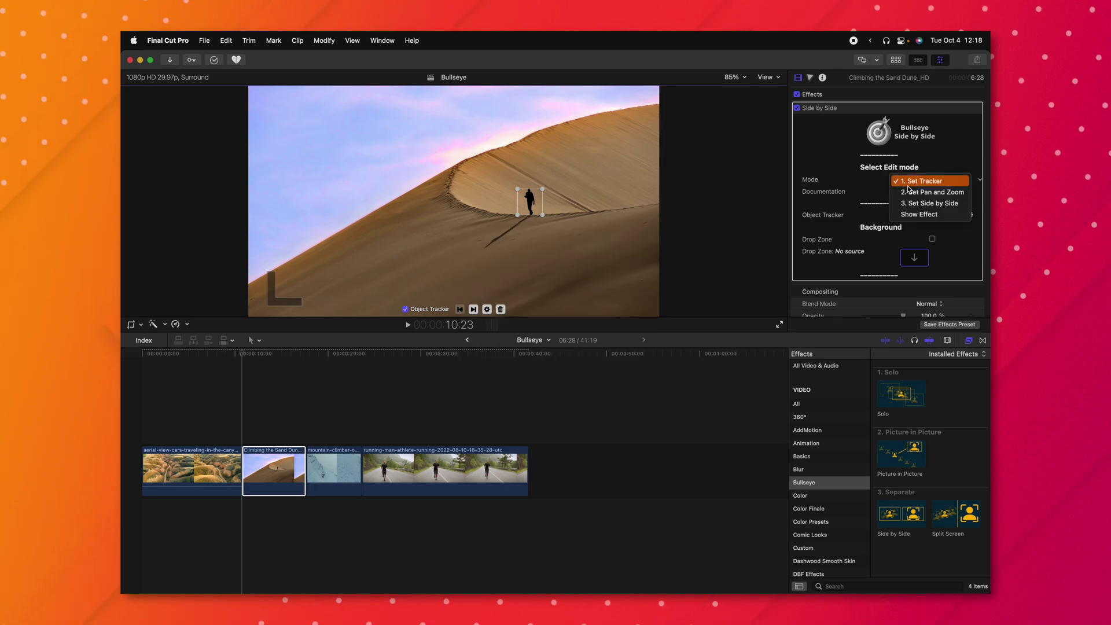
click(920, 192)
drag(910, 254, 929, 254)
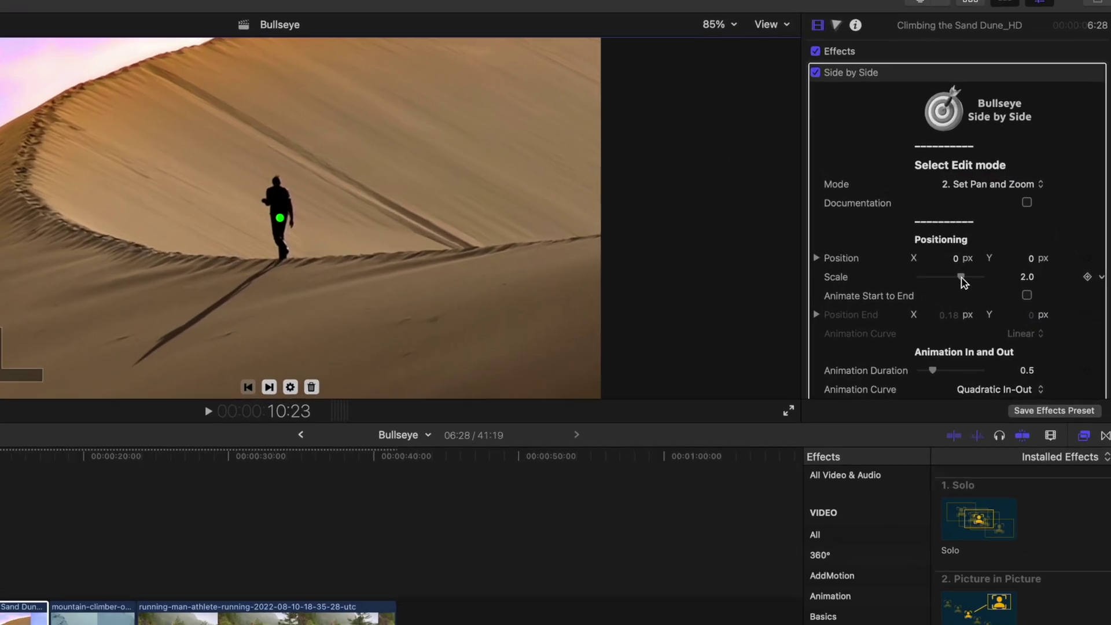
click(963, 254)
drag(1042, 283, 1044, 272)
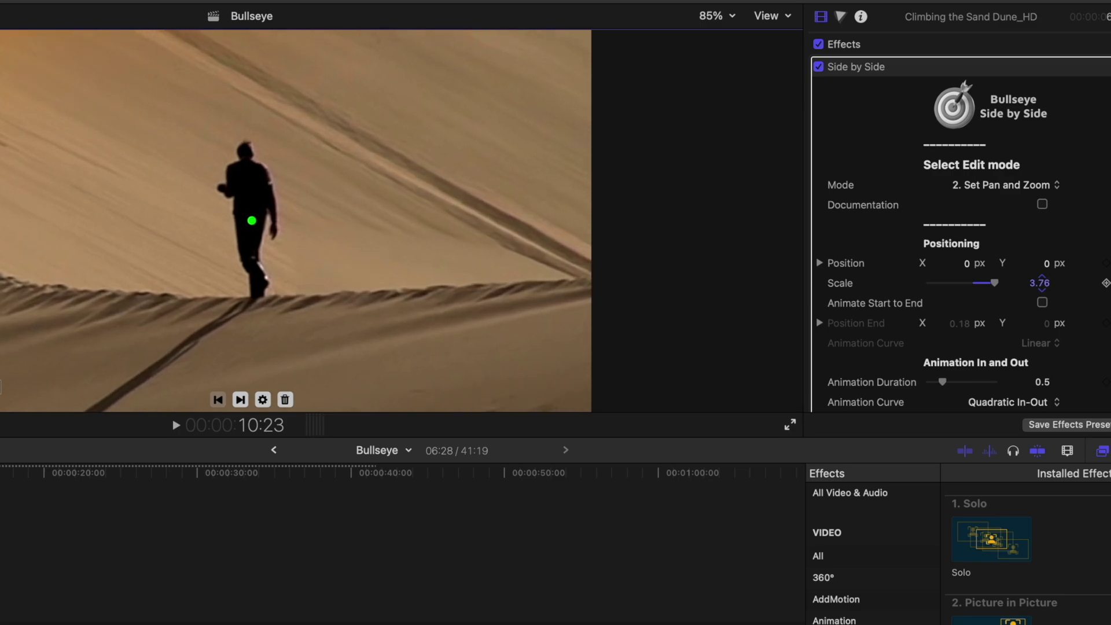
Switch Mode to Side by Side with a drop shadow, keeping the gap at 20
click(1001, 186)
click(1003, 207)
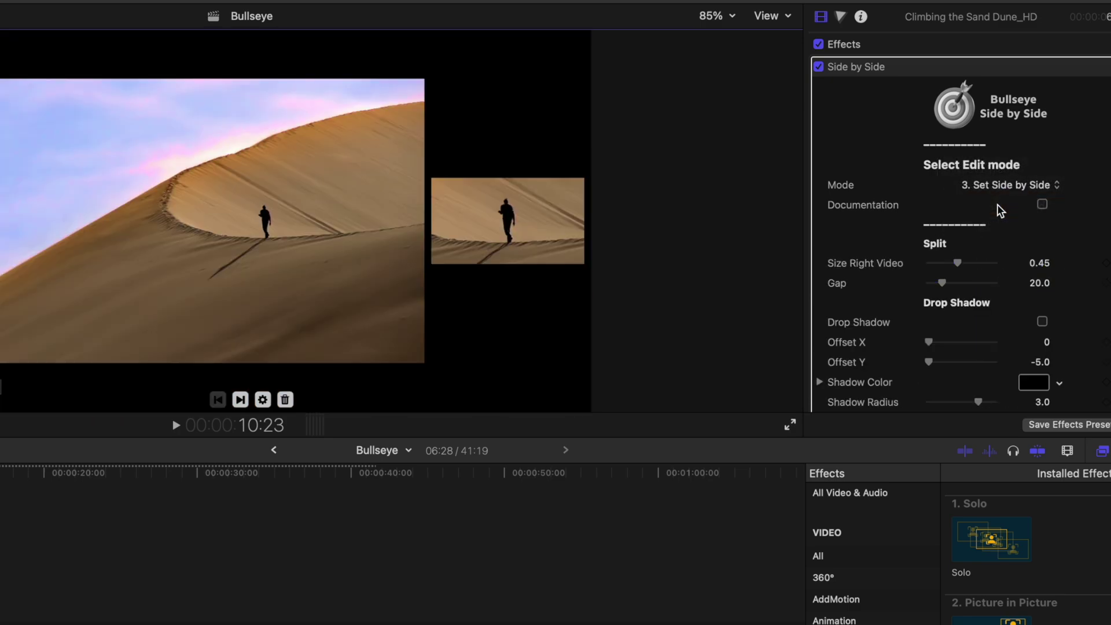
scroll(958, 193, down, 3)
drag(952, 167, 990, 190)
key(super+z)
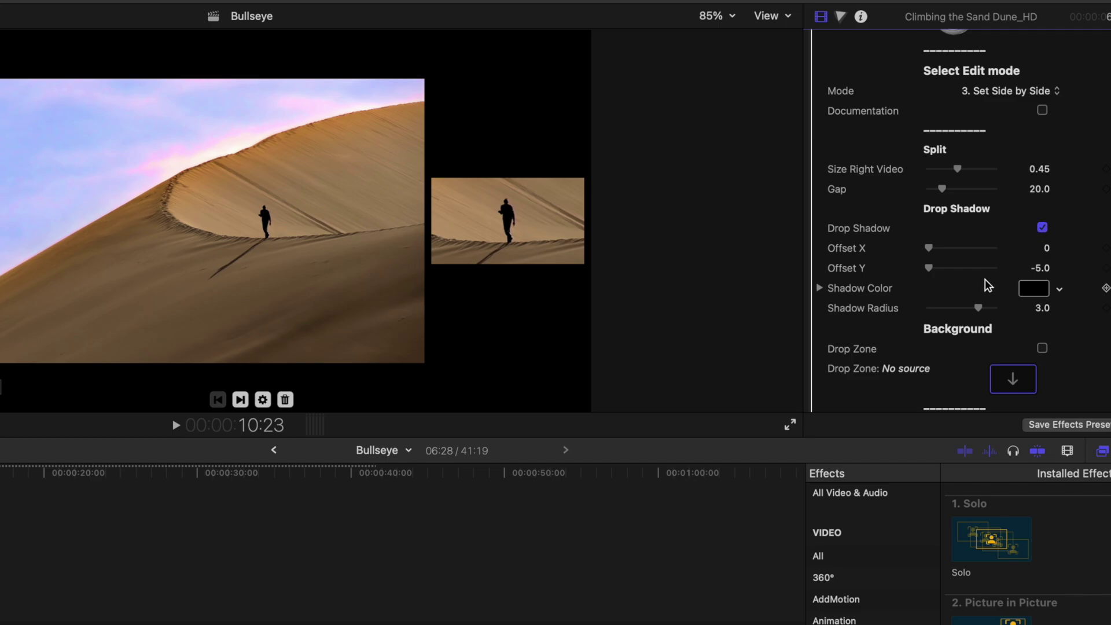
scroll(985, 279, down, 3)
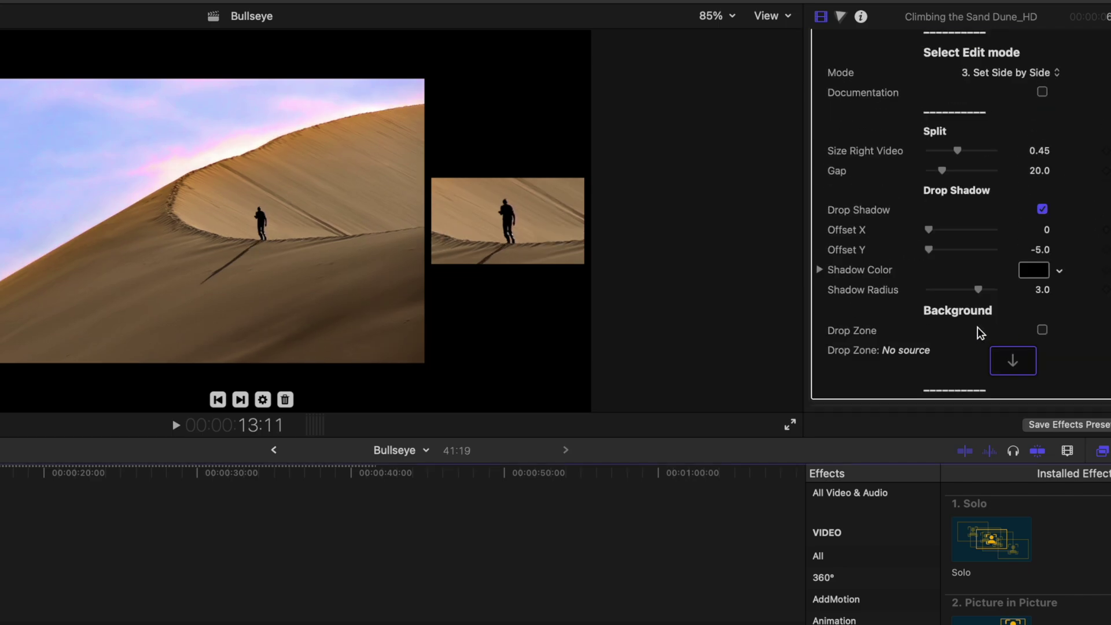
scroll(978, 327, down, 2)
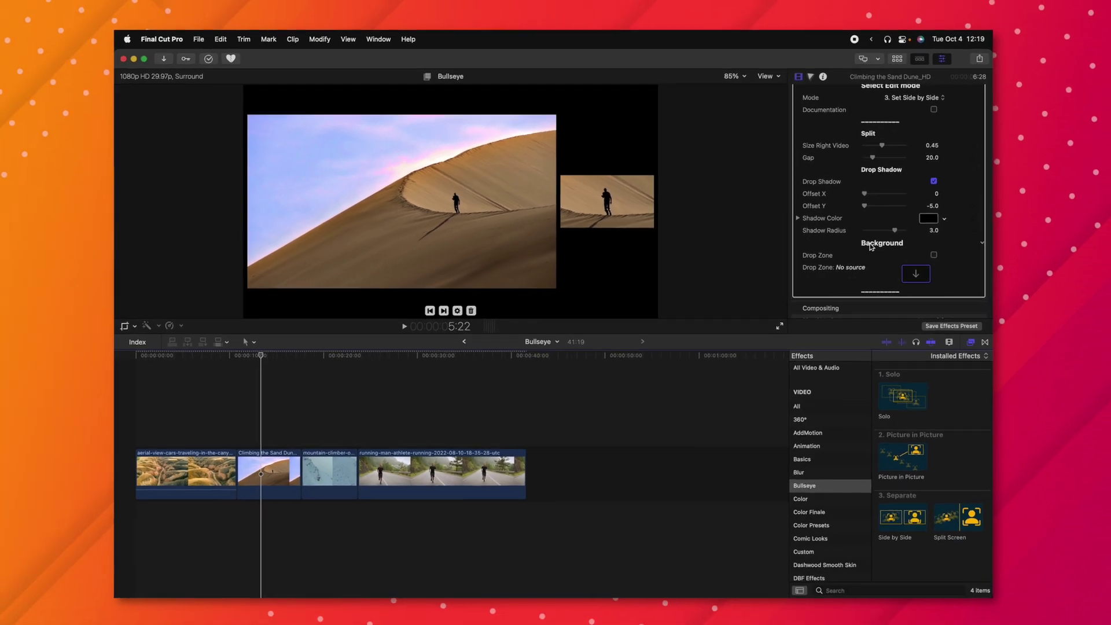
key(alt+super+1)
Add the Stylish 18 title, apply Split Screen to the canyon clip and track the white car
drag(306, 163, 242, 510)
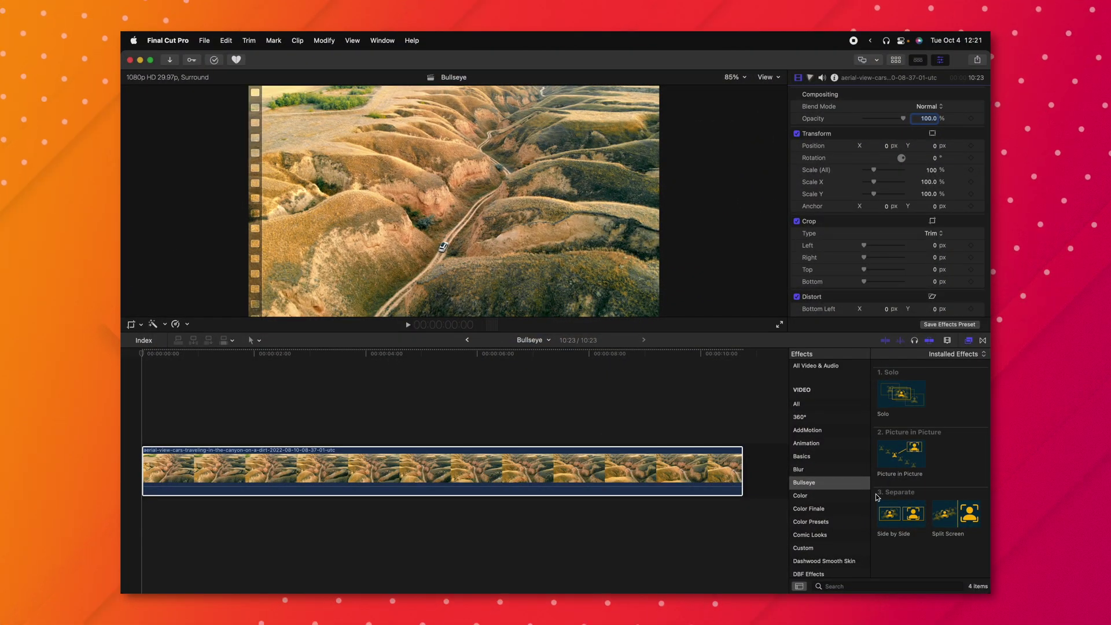
drag(943, 530, 429, 484)
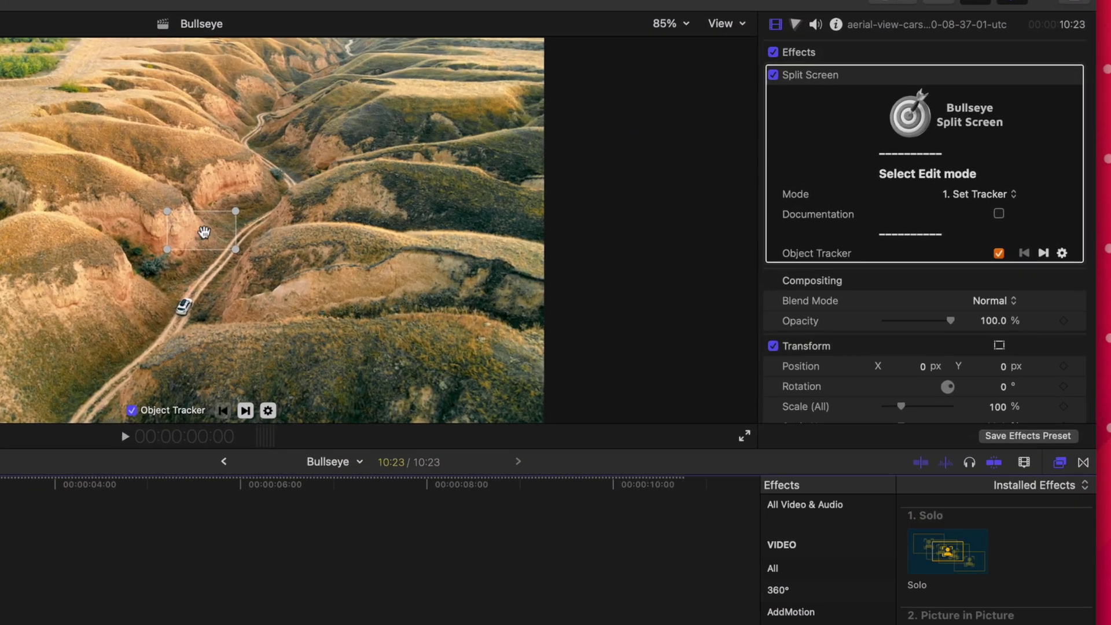
drag(204, 232, 181, 305)
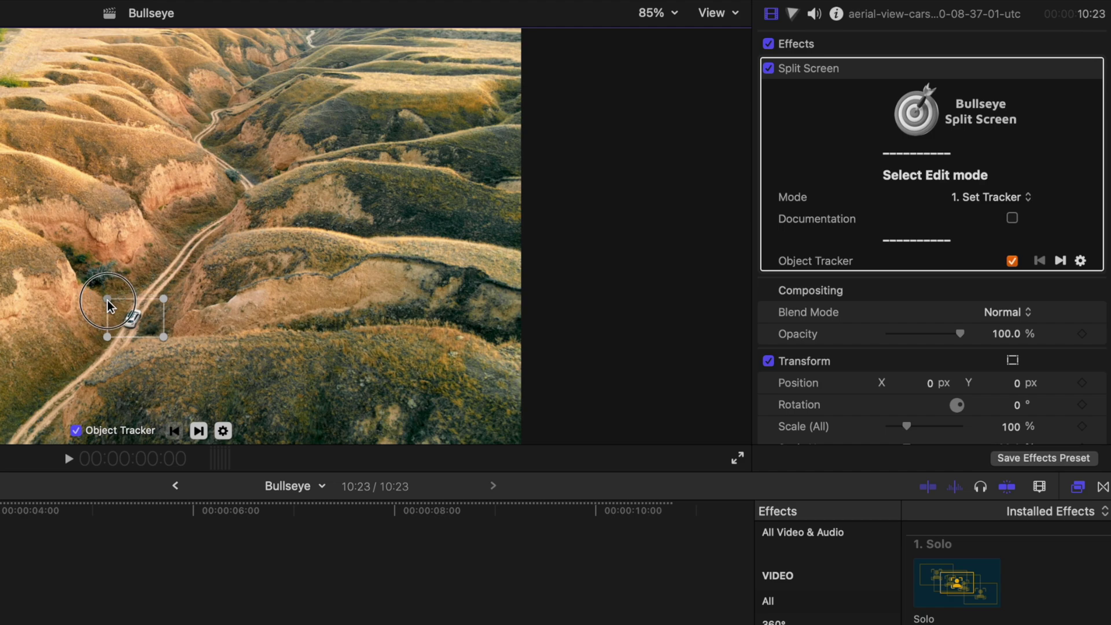
click(199, 431)
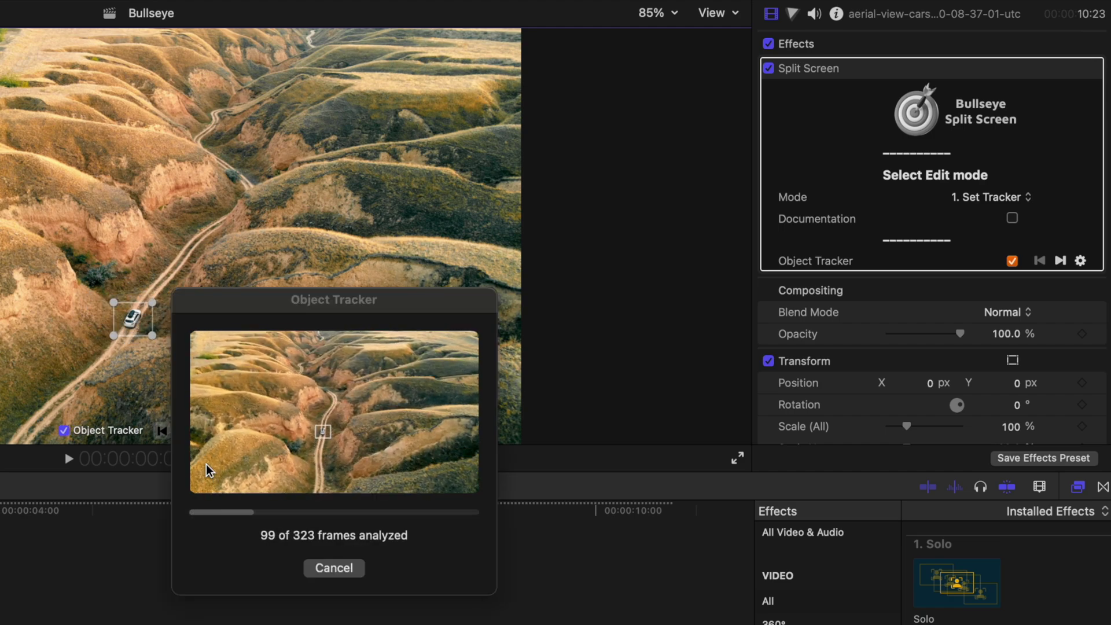
Zoom the tracked pan view closer on the car, then frame the original shot
click(977, 198)
click(986, 221)
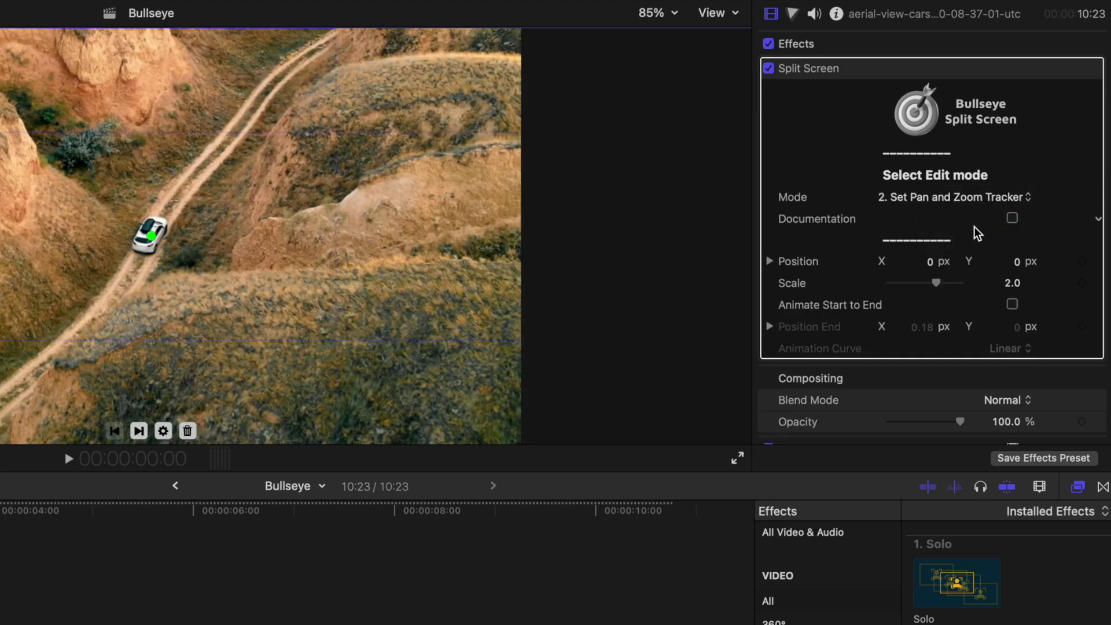
drag(937, 284, 1010, 292)
click(964, 199)
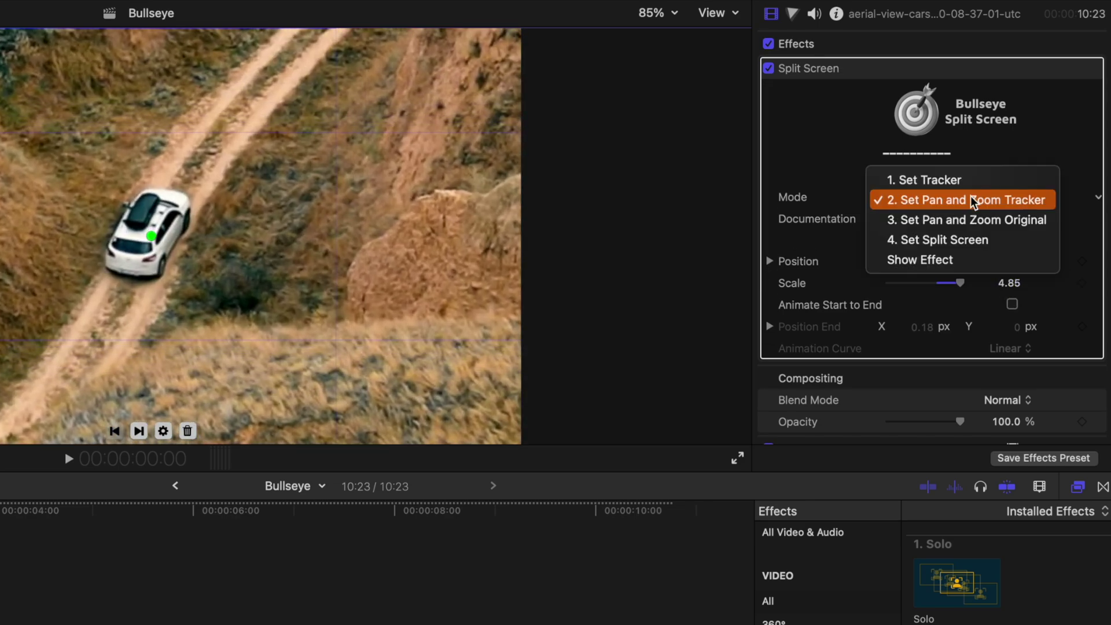
click(974, 219)
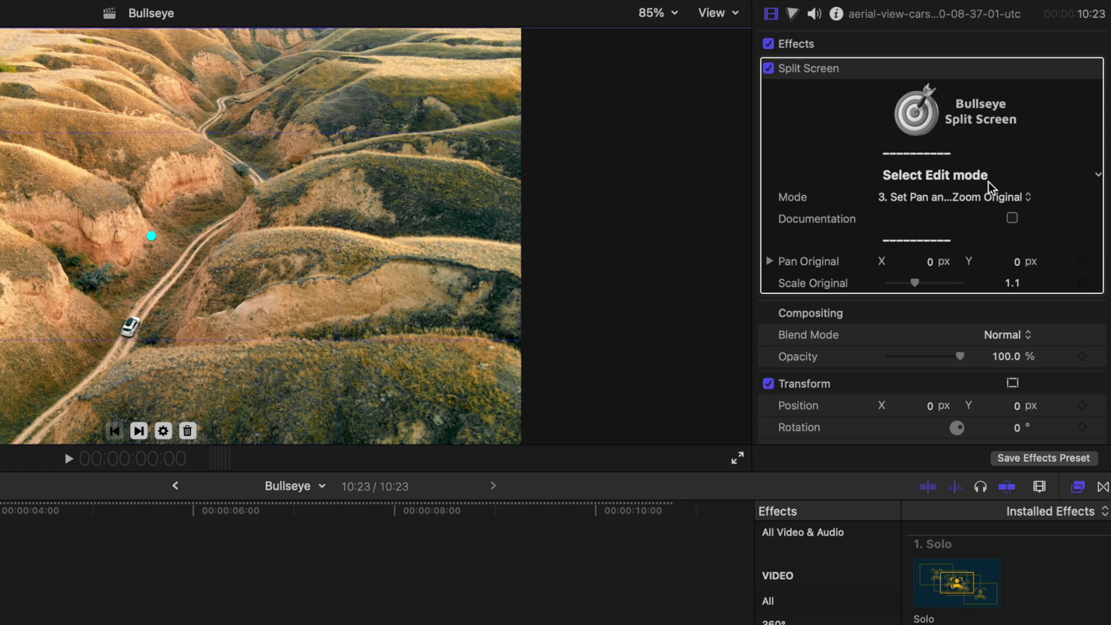
Switch Mode to Split Screen with a 20-width orange separator line
click(993, 198)
click(992, 219)
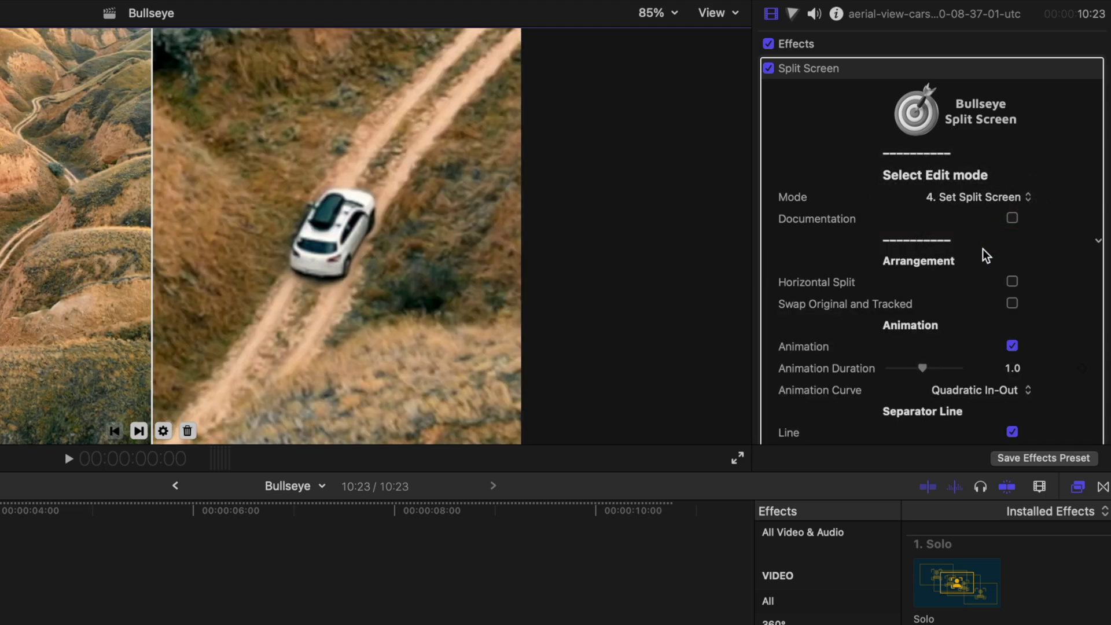
scroll(986, 255, down, 2)
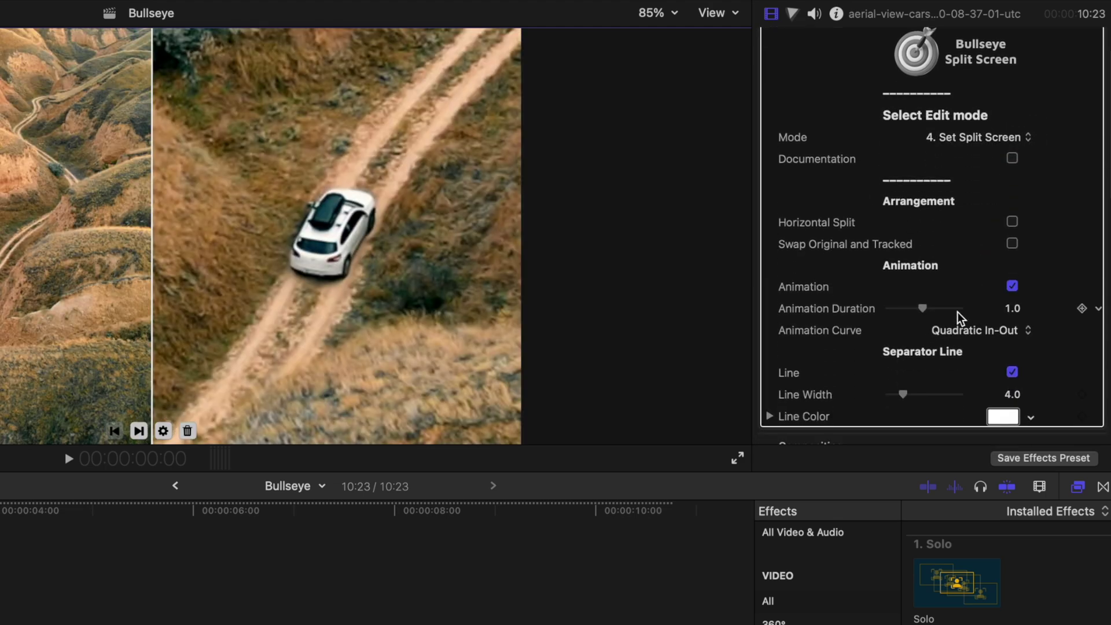
scroll(932, 360, down, 1)
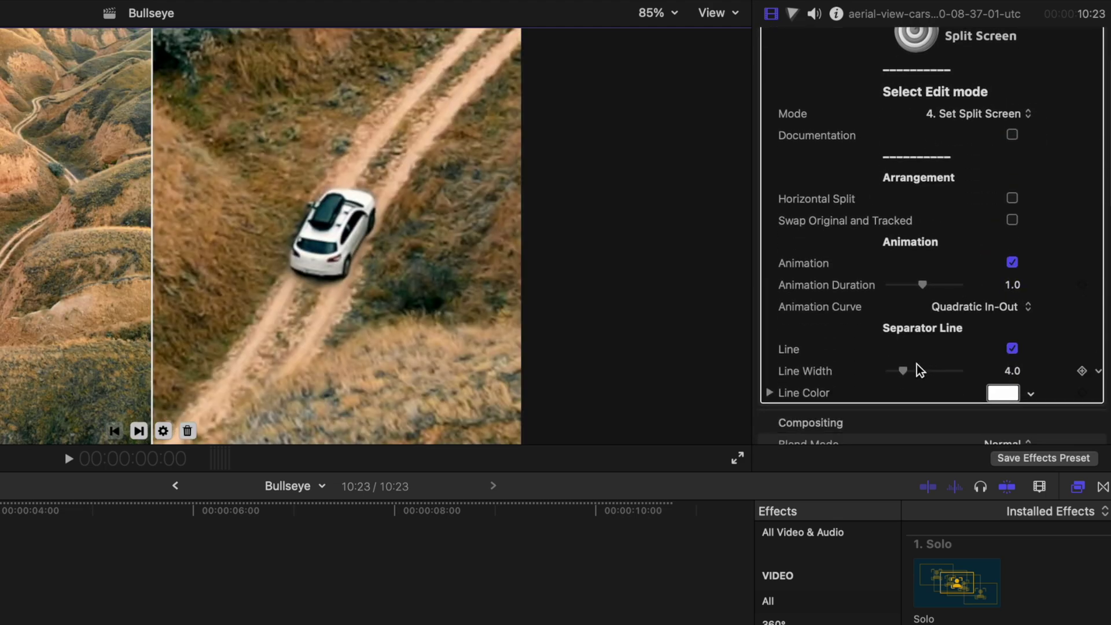
drag(903, 371, 1026, 392)
click(995, 394)
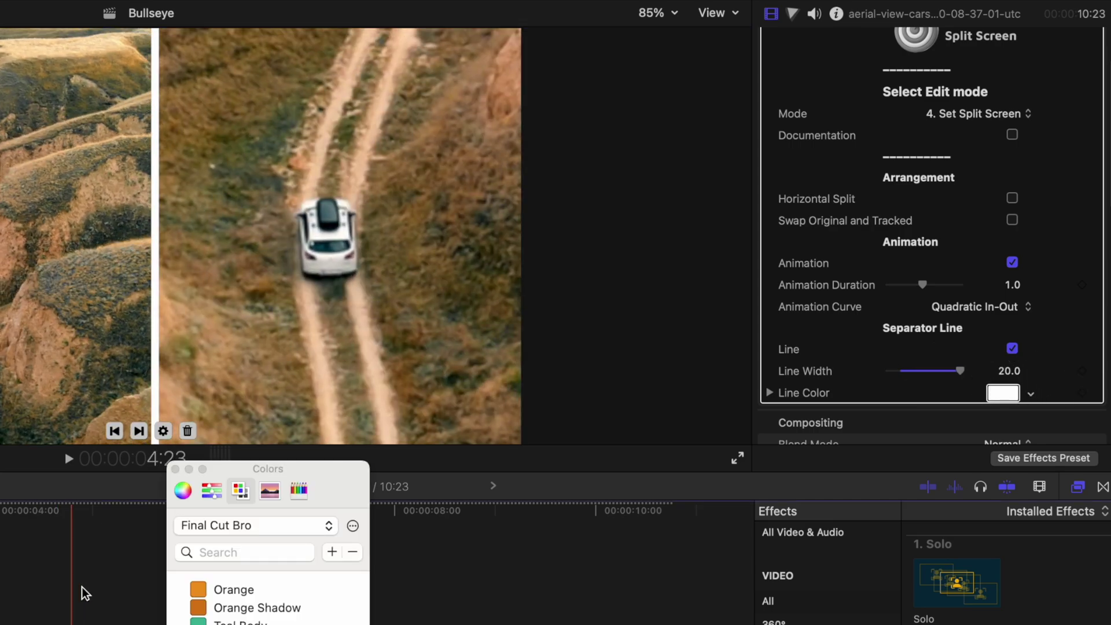
click(198, 589)
click(175, 469)
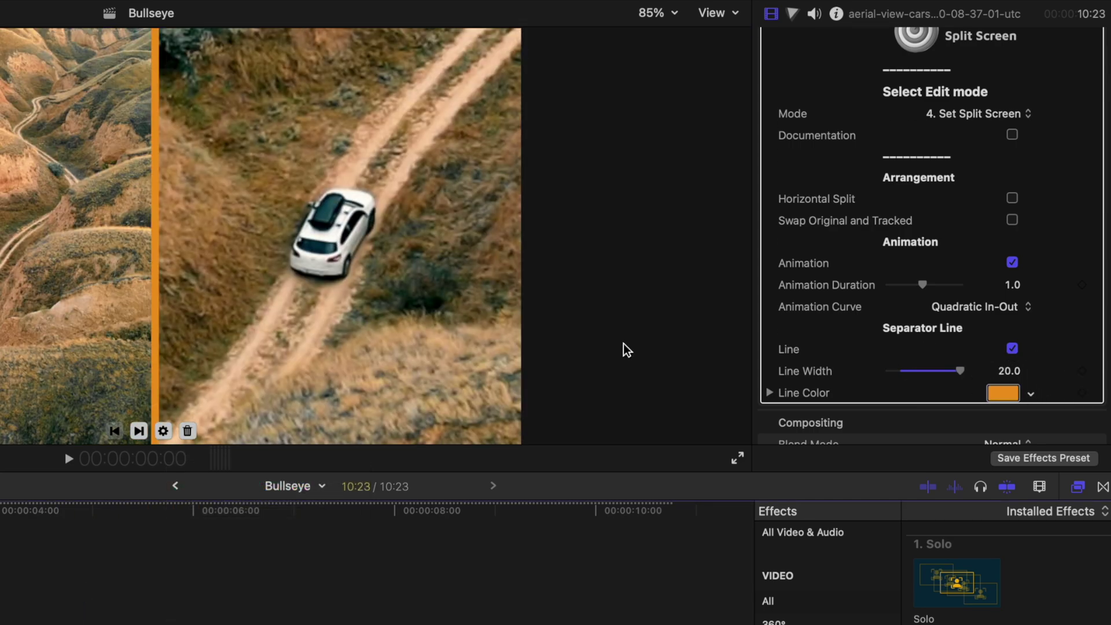
scroll(951, 293, down, 1)
scroll(920, 278, up, 4)
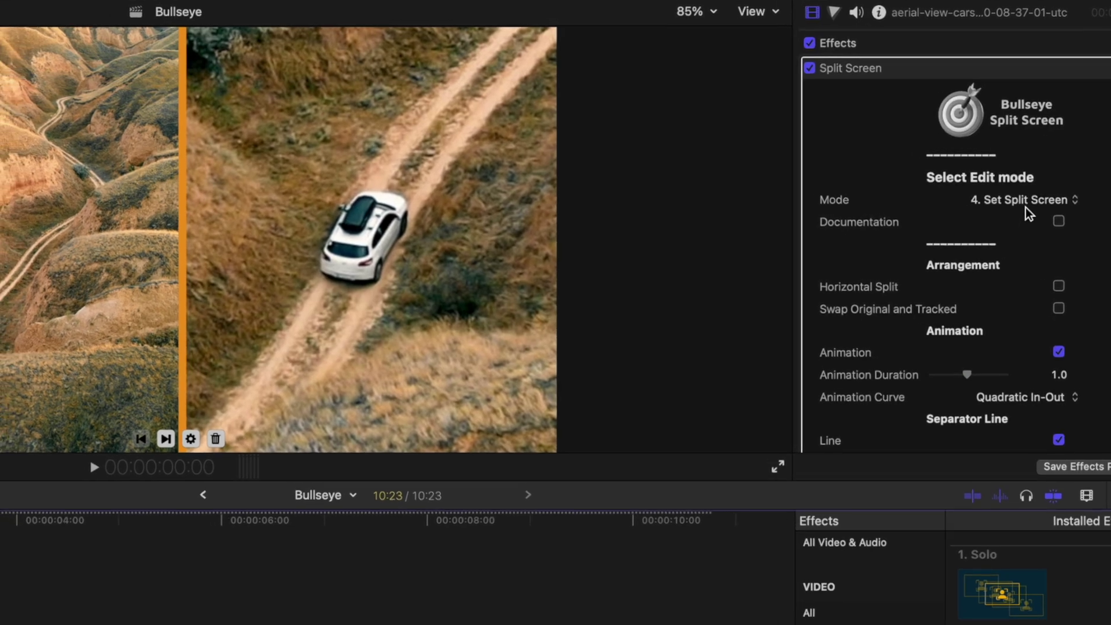